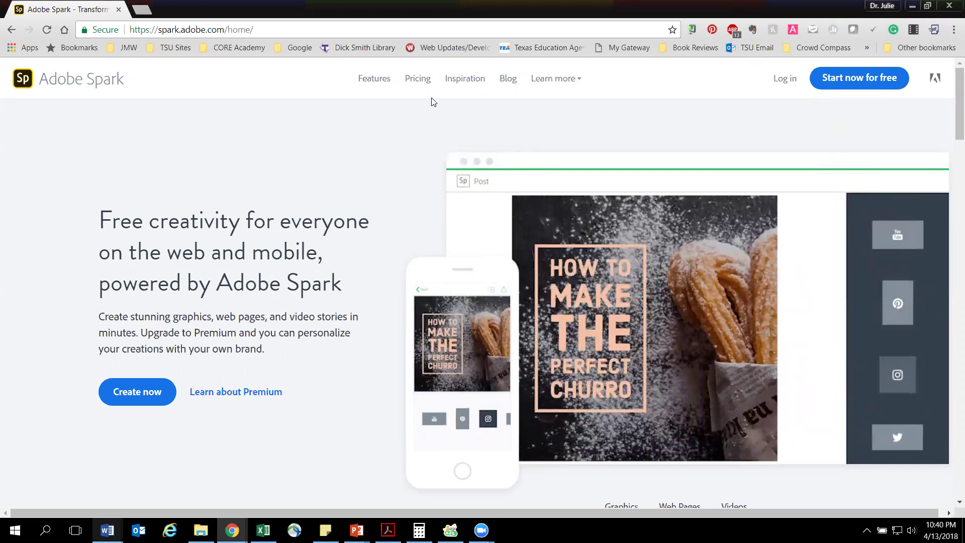
Step: Start using Adobe Spark for free and choose to log in with an Adobe ID
click(259, 30)
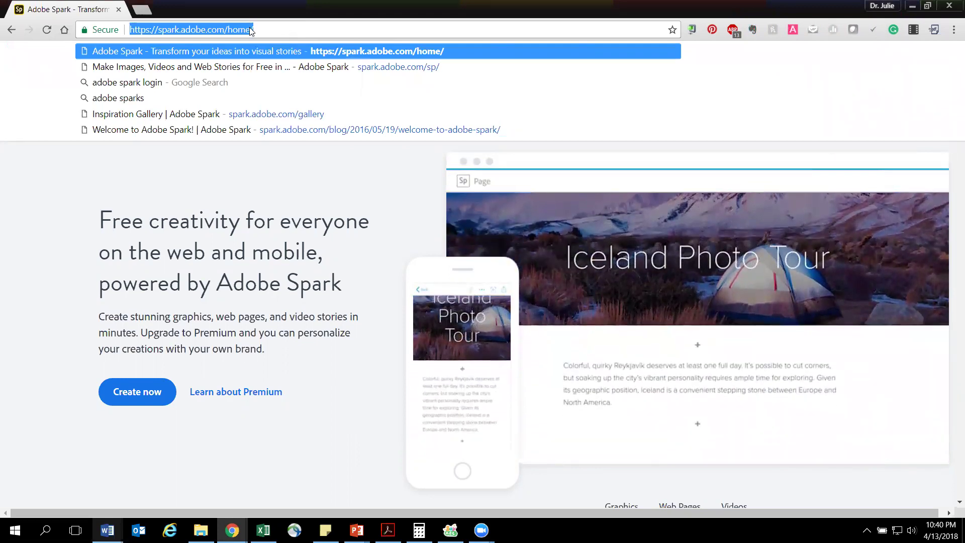
click(362, 159)
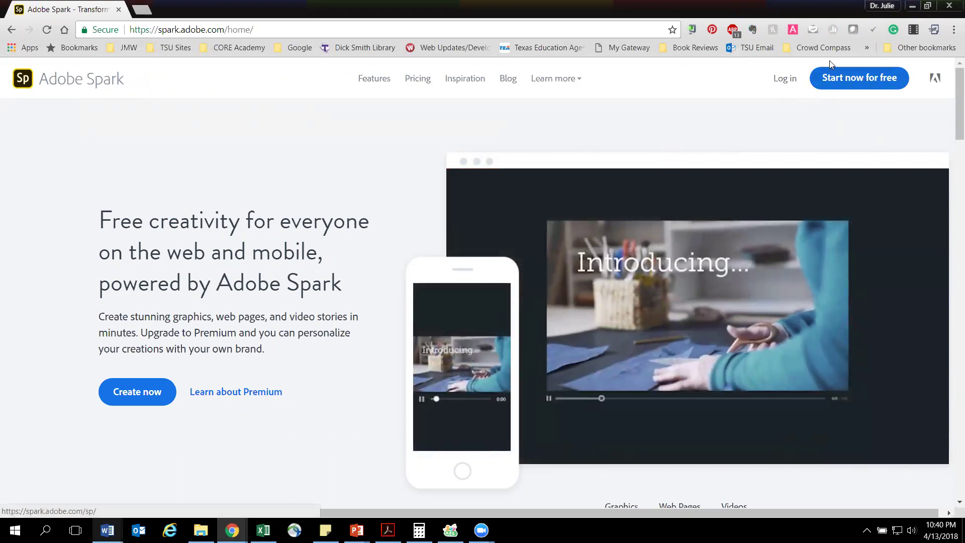
click(842, 83)
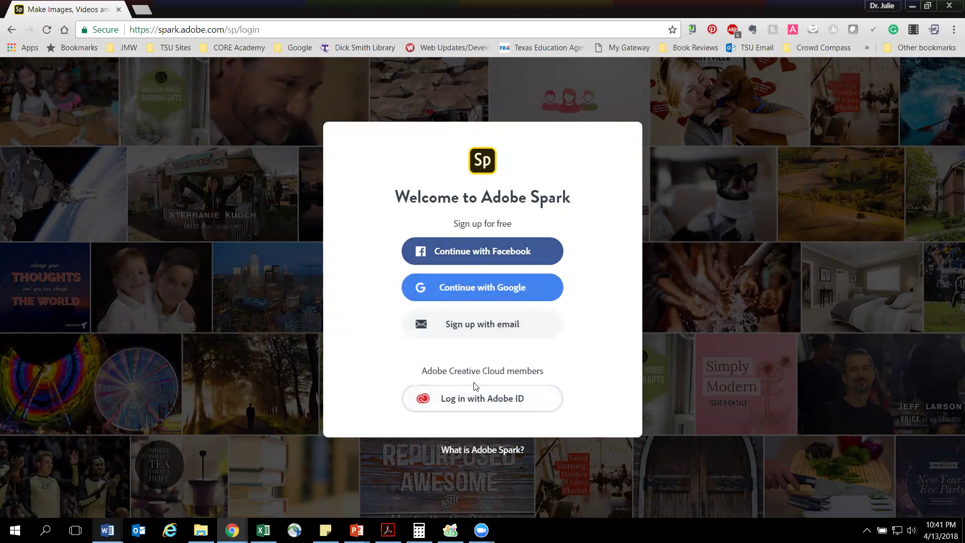
click(477, 396)
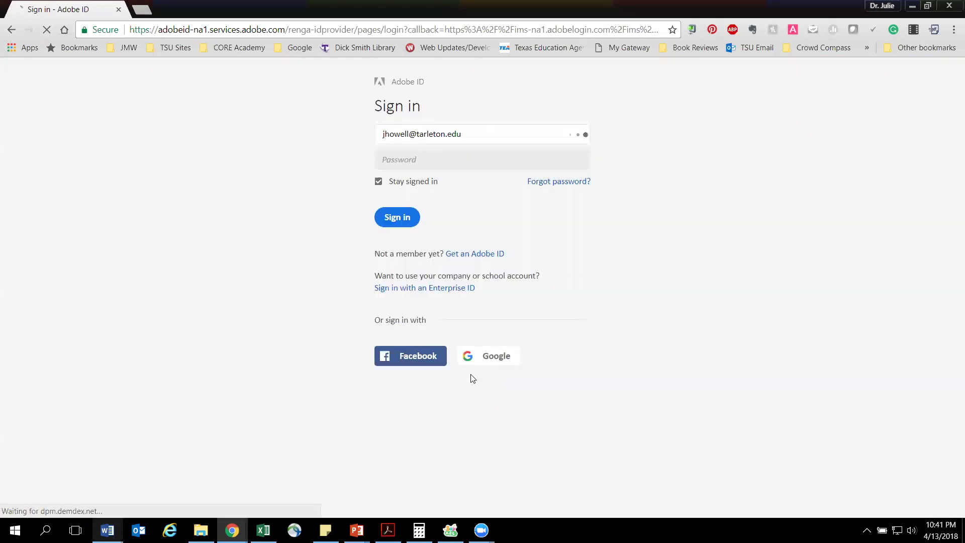
Step: Sign in with the account password and decline to let the browser save it
text(*********)
key(Return)
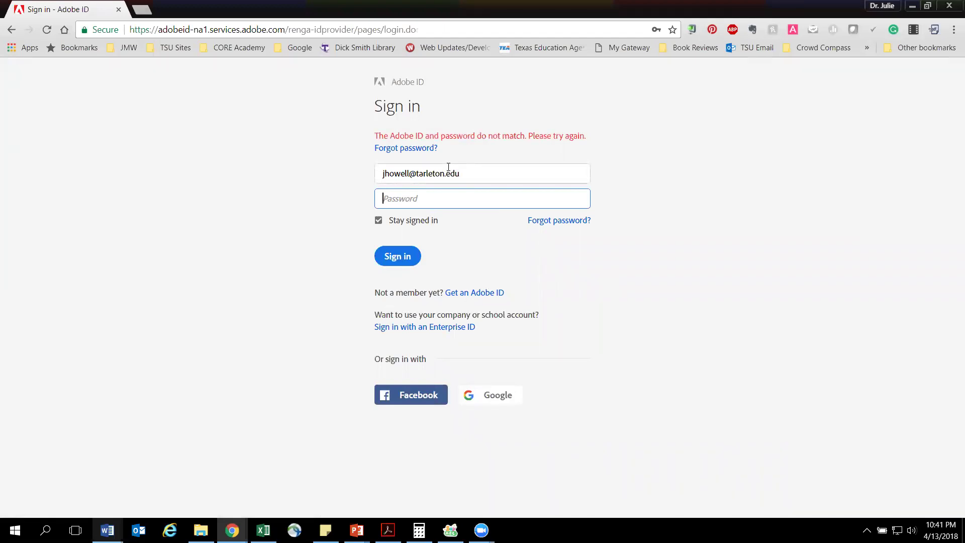
text(**)
key(Return)
text(•••)
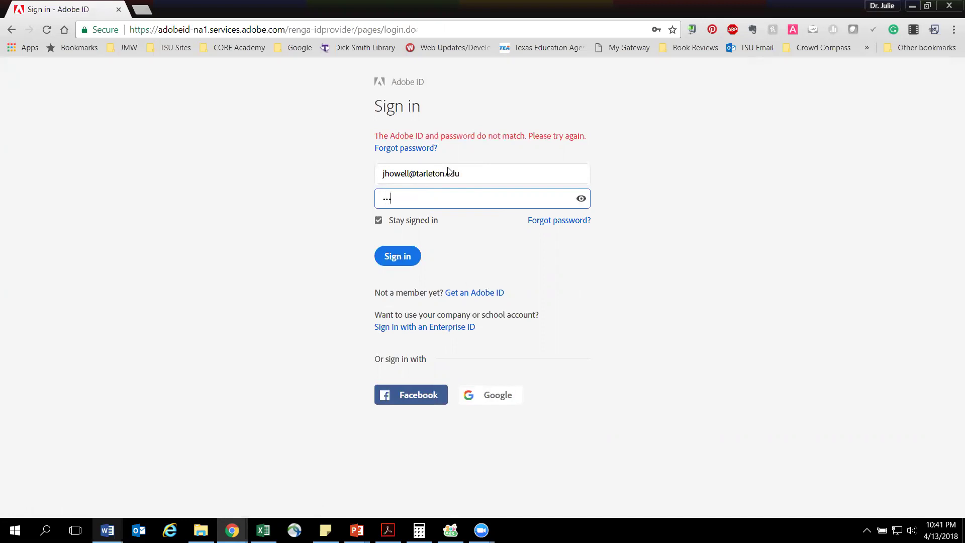
key(Return)
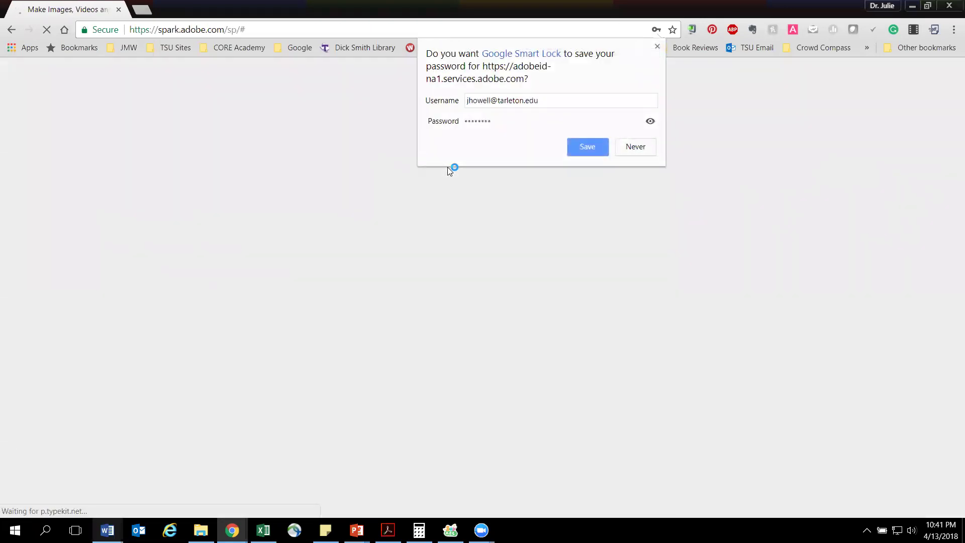
click(635, 147)
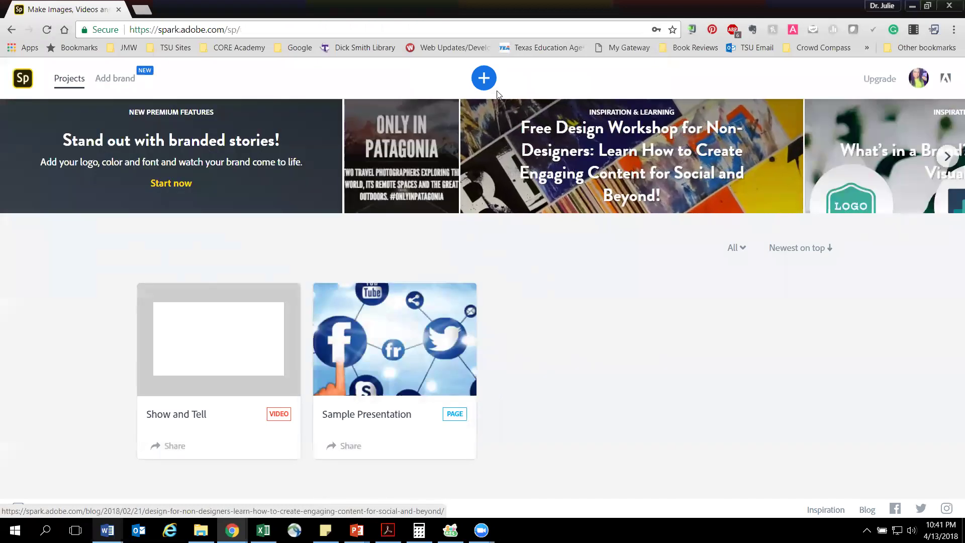
Step: Create a new video from scratch without entering a story idea, and dismiss the square video notice
click(486, 80)
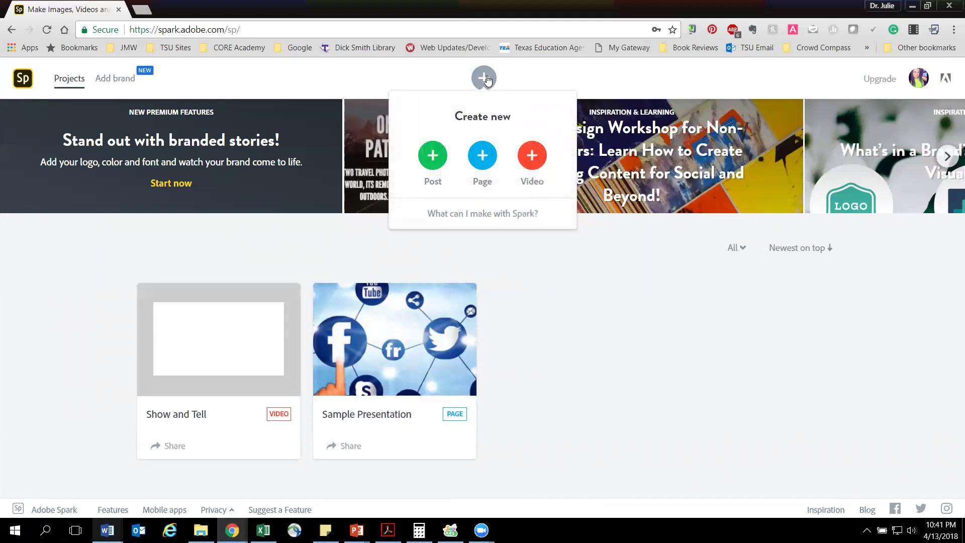
click(538, 160)
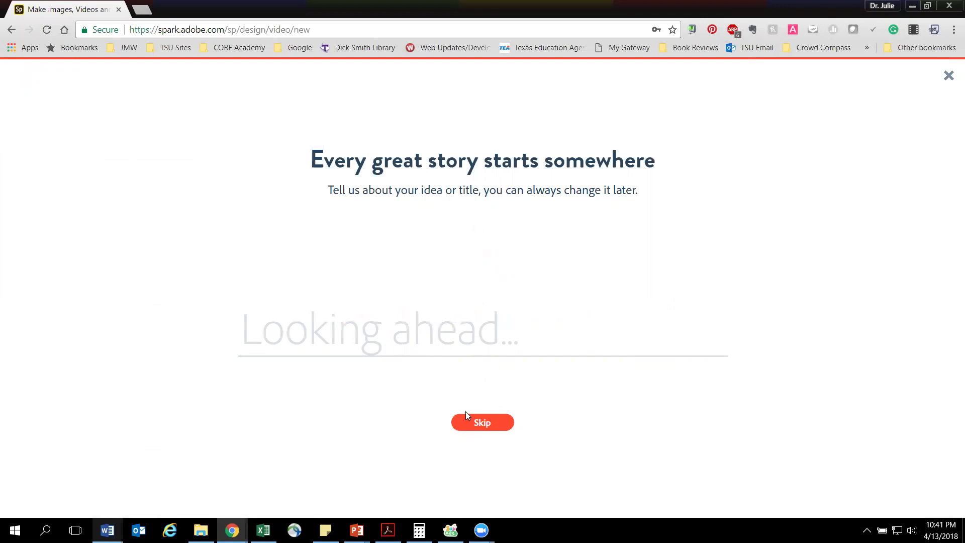
click(487, 426)
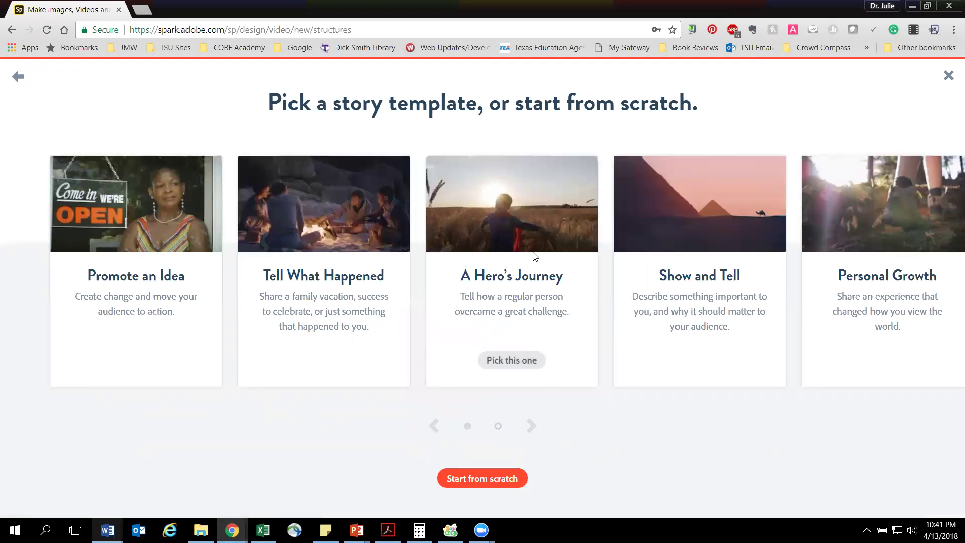
mouse_move(706, 209)
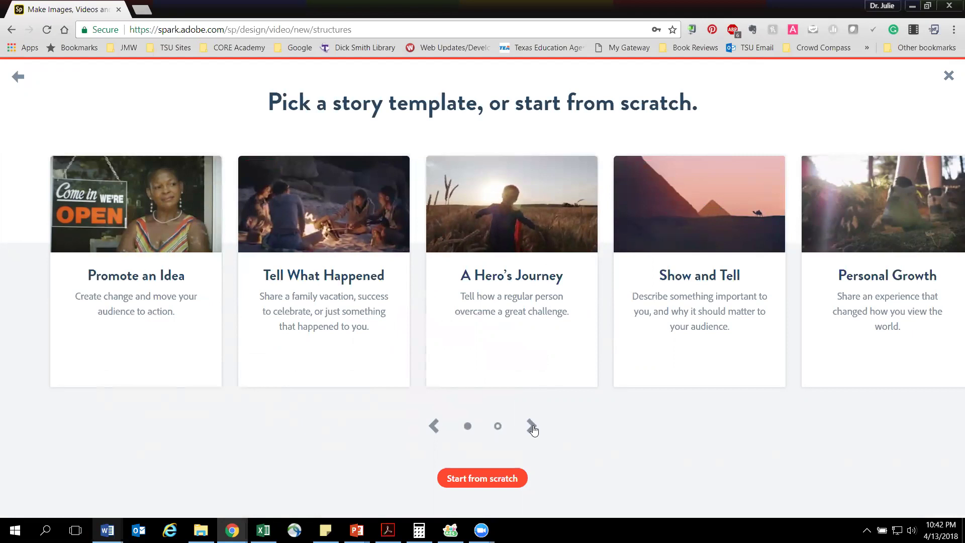
click(531, 427)
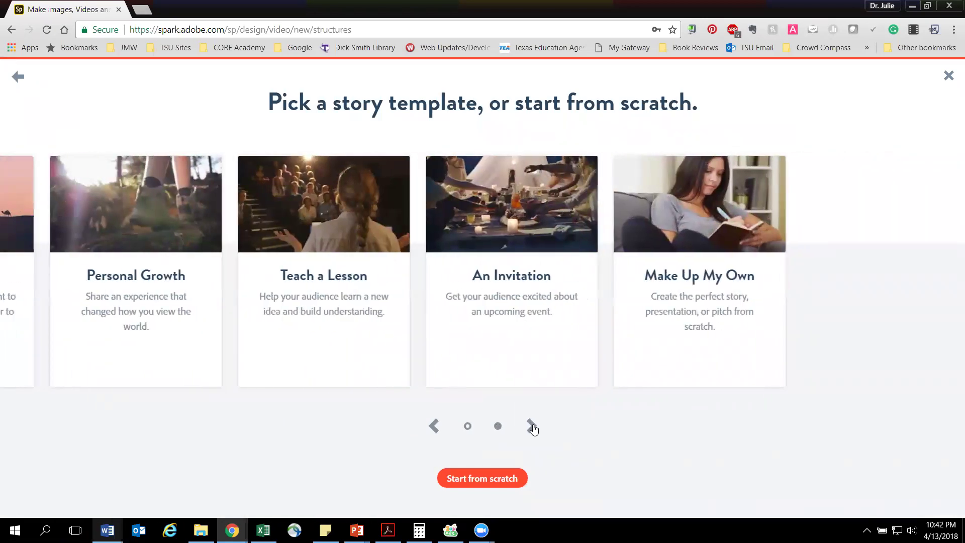
click(432, 426)
click(468, 478)
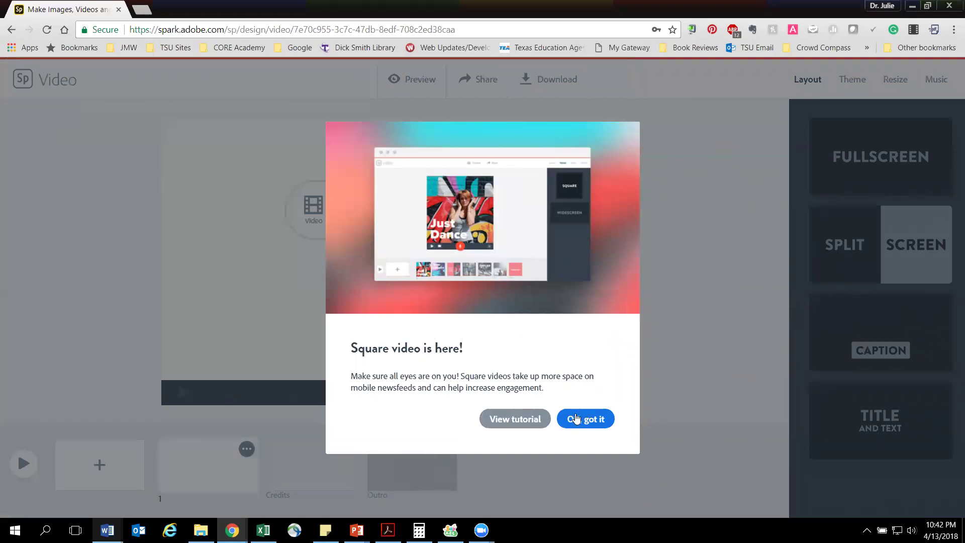
click(659, 342)
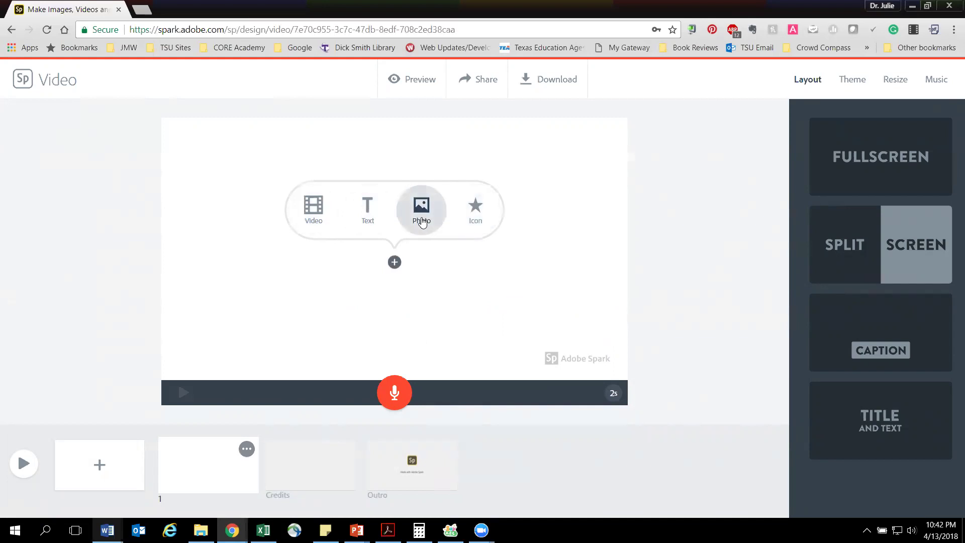
Step: Upload the first photo from the Help Desk folder in Camera Roll to the first slide
click(422, 221)
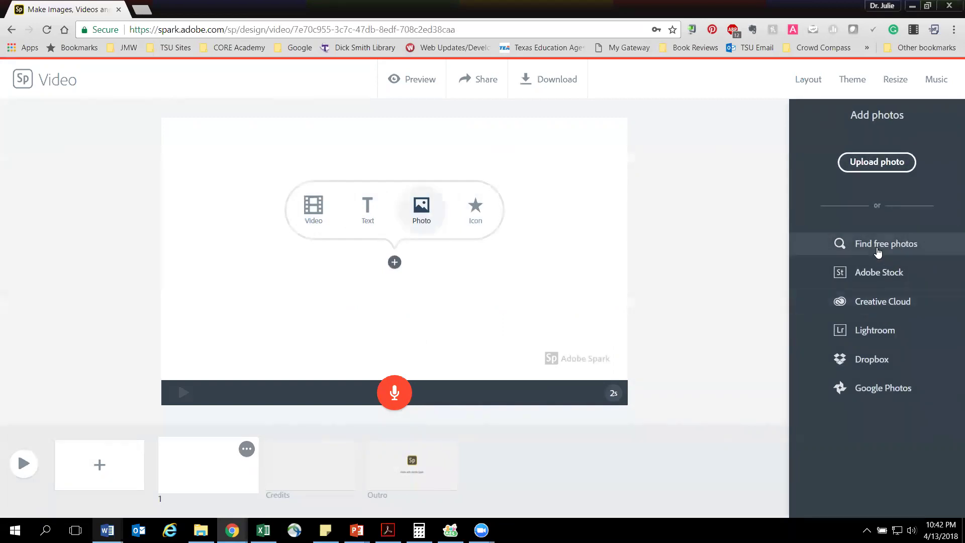
click(883, 162)
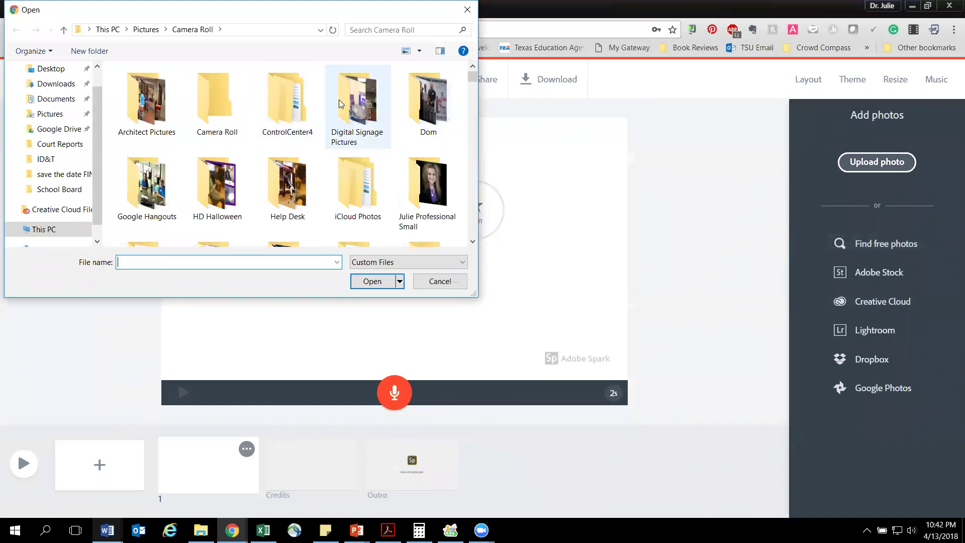
double_click(293, 184)
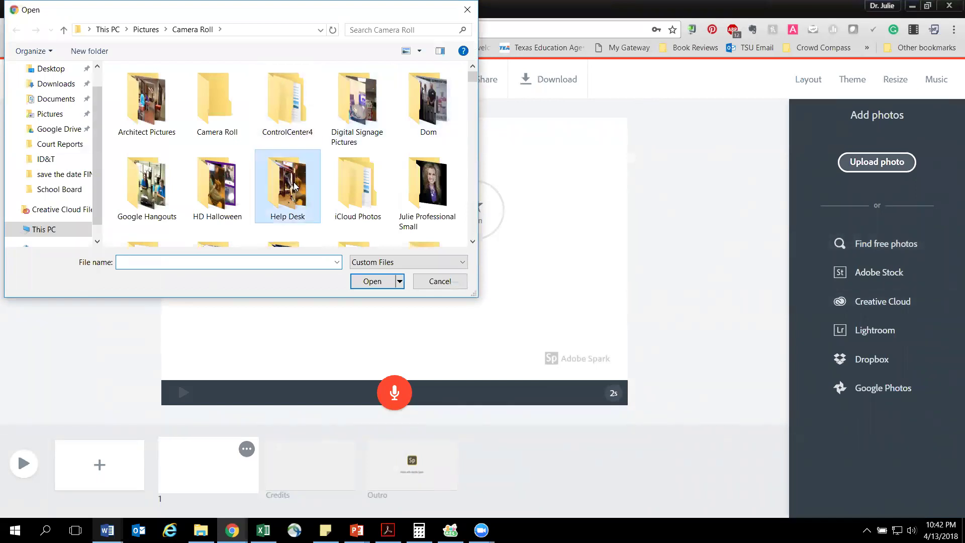
double_click(150, 106)
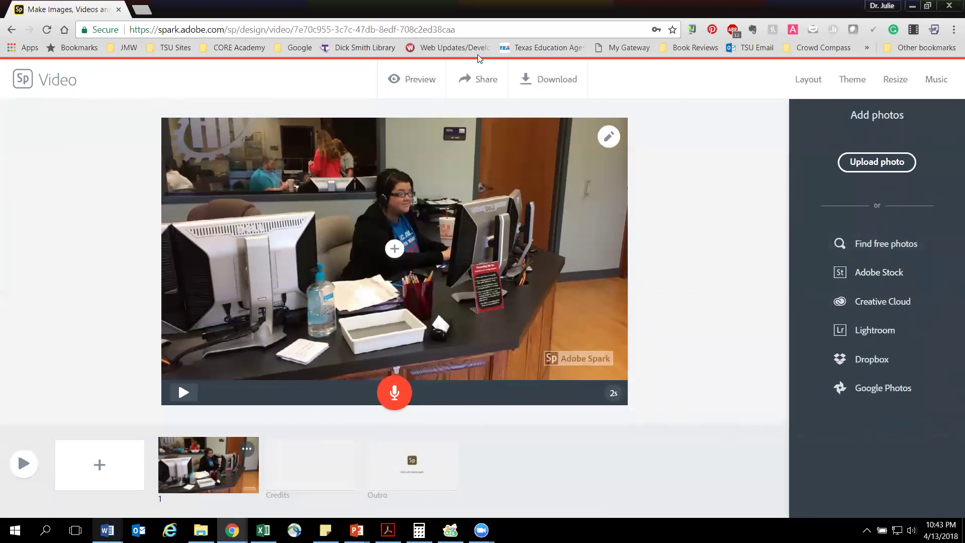
Step: Try the Split Screen and Caption layouts on the photo slide, and settle on Title and Text
click(607, 143)
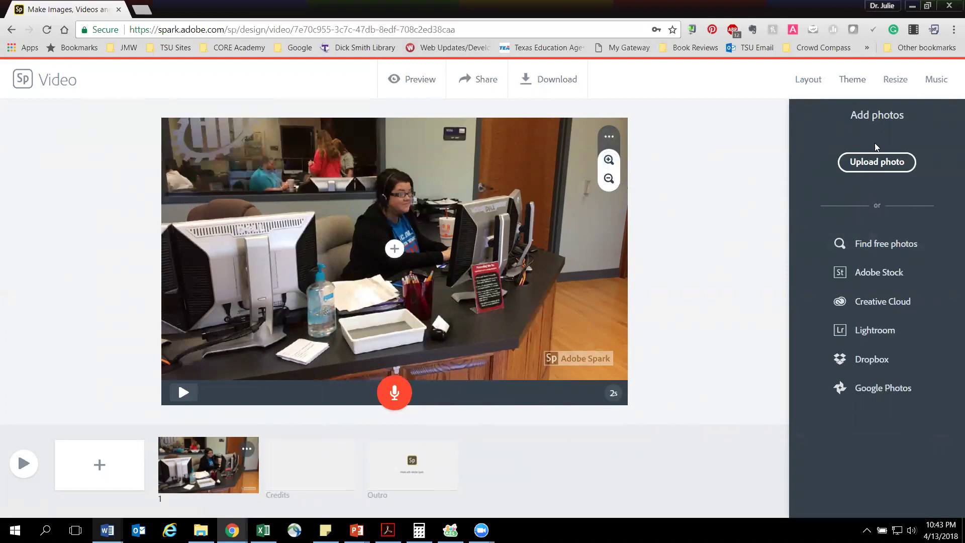
click(810, 84)
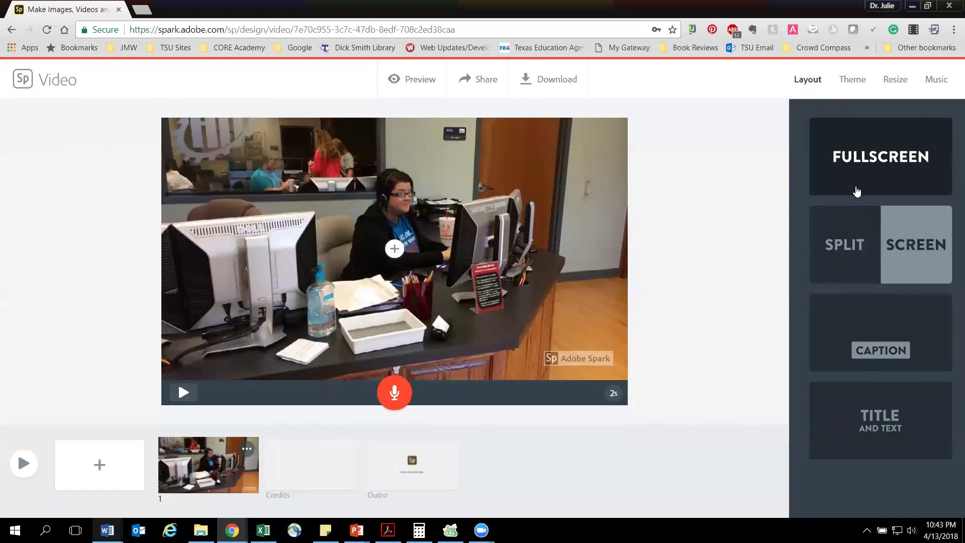
click(863, 227)
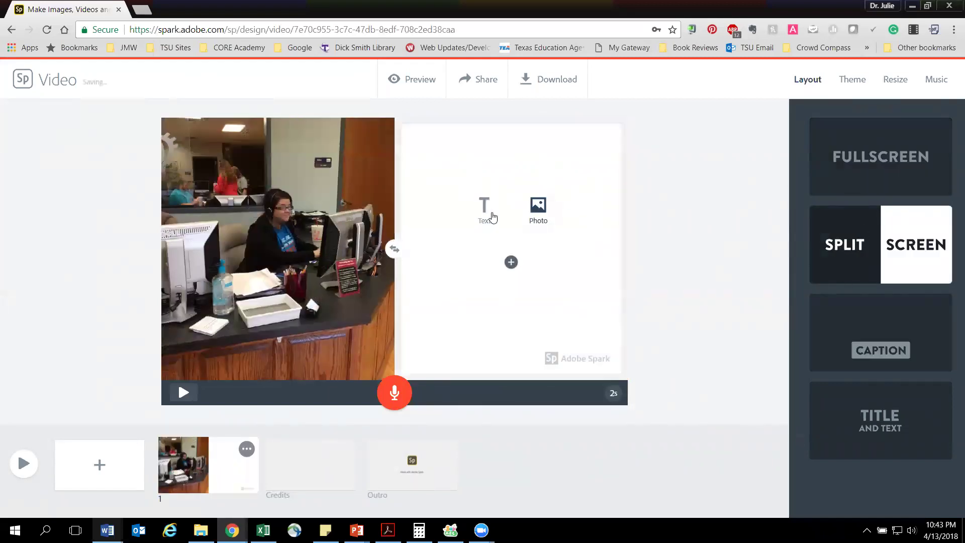
click(837, 317)
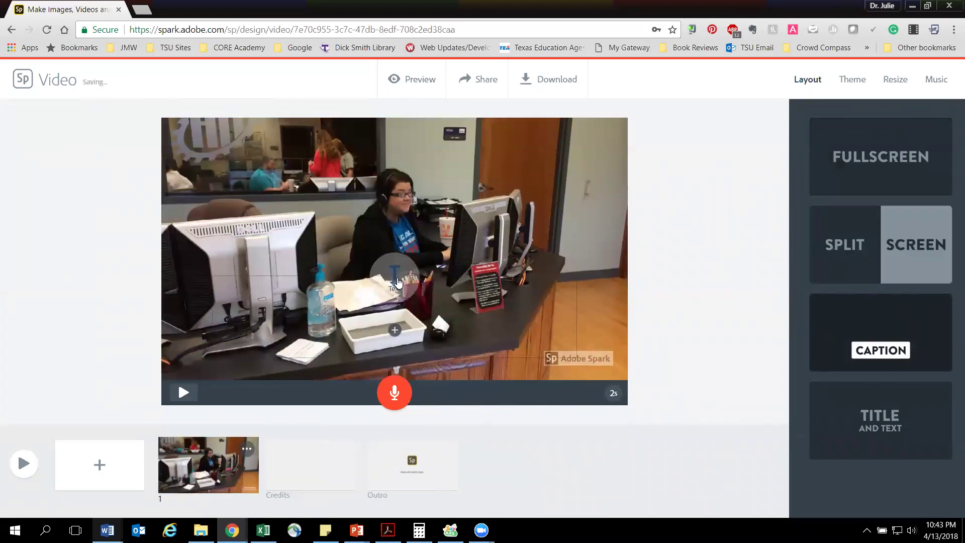
click(885, 416)
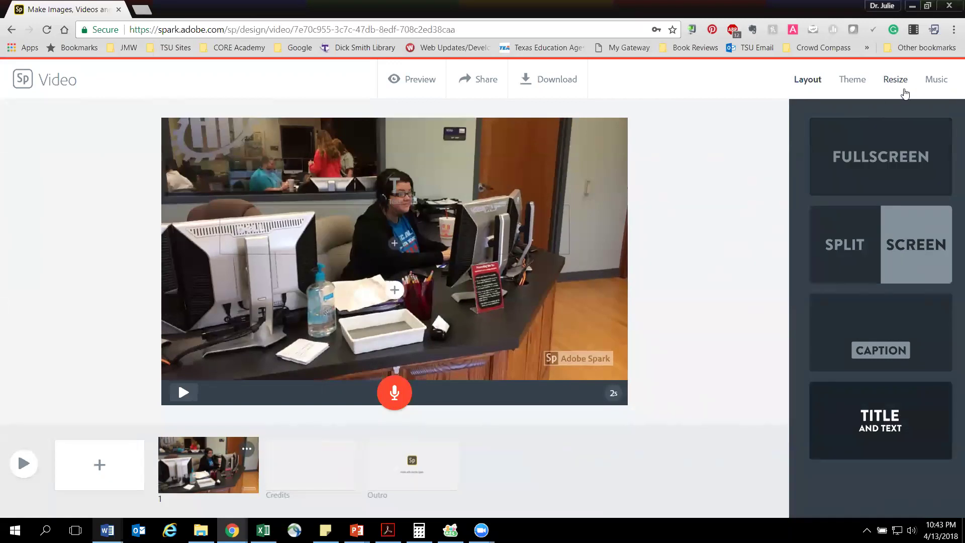
Step: Apply the Flair theme to the video and look through the remaining themes
click(858, 84)
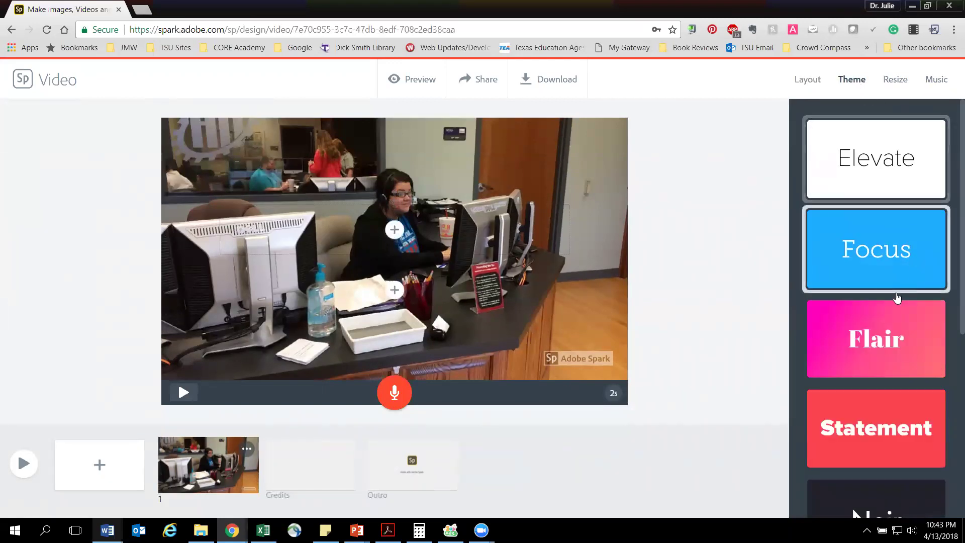
click(862, 346)
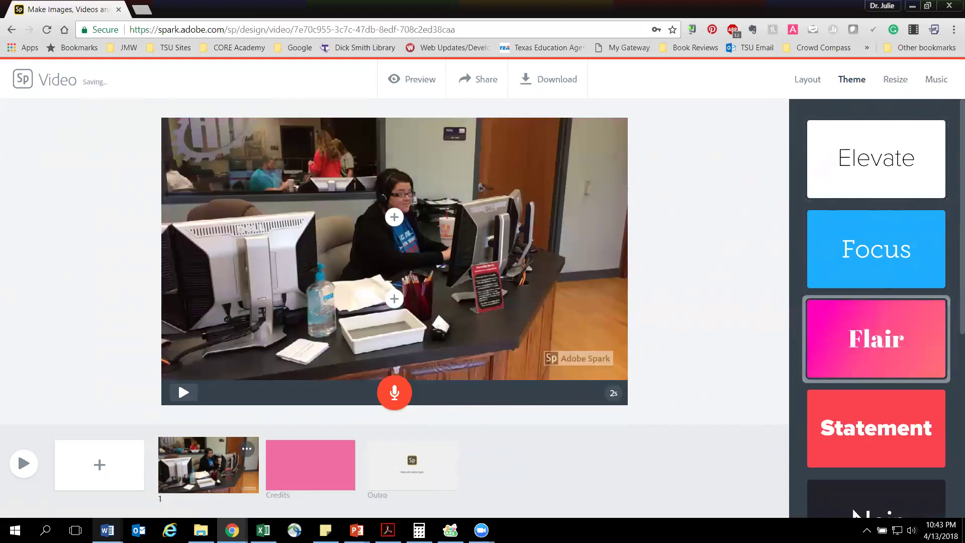
scroll(883, 388, down, 5)
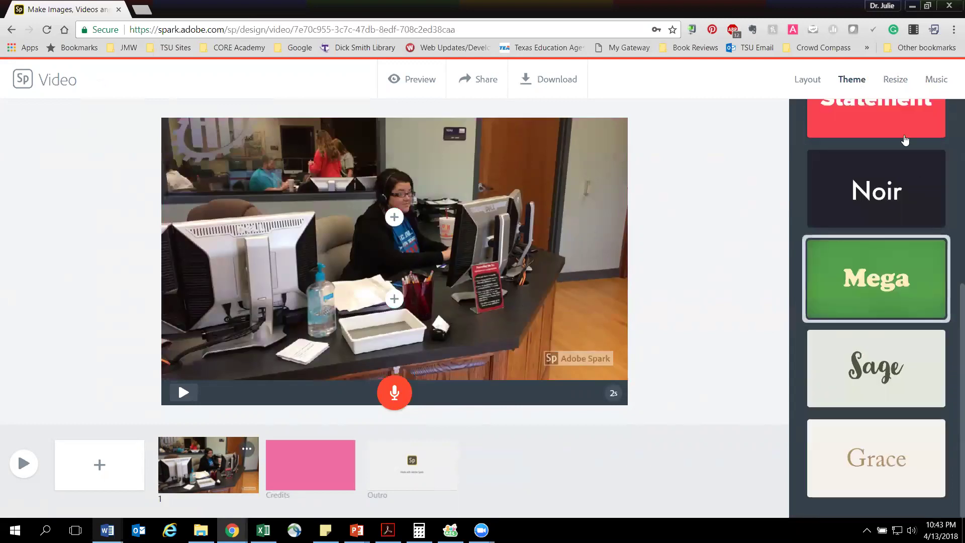
Step: Examine the video's size options, the built-in music tracks and the option for uploading own music
click(895, 81)
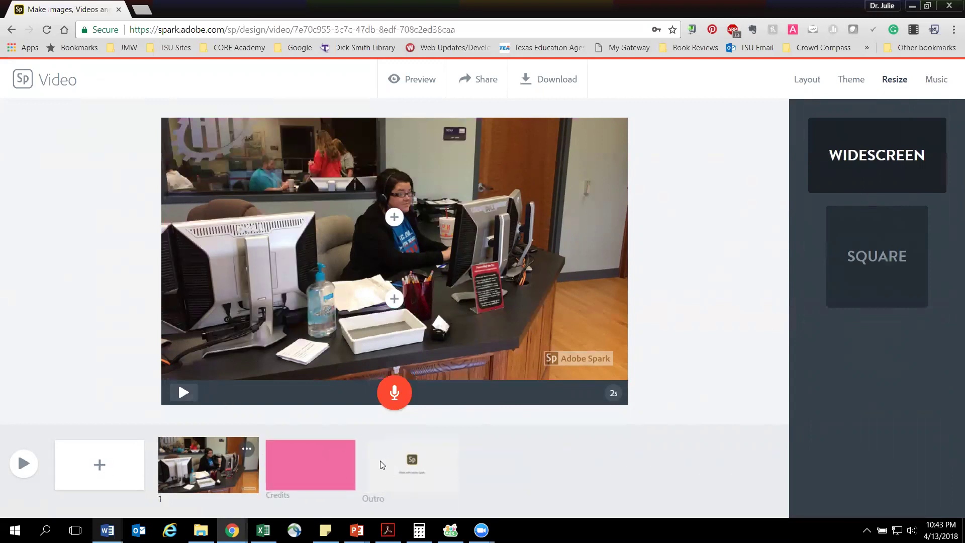
click(184, 394)
click(941, 80)
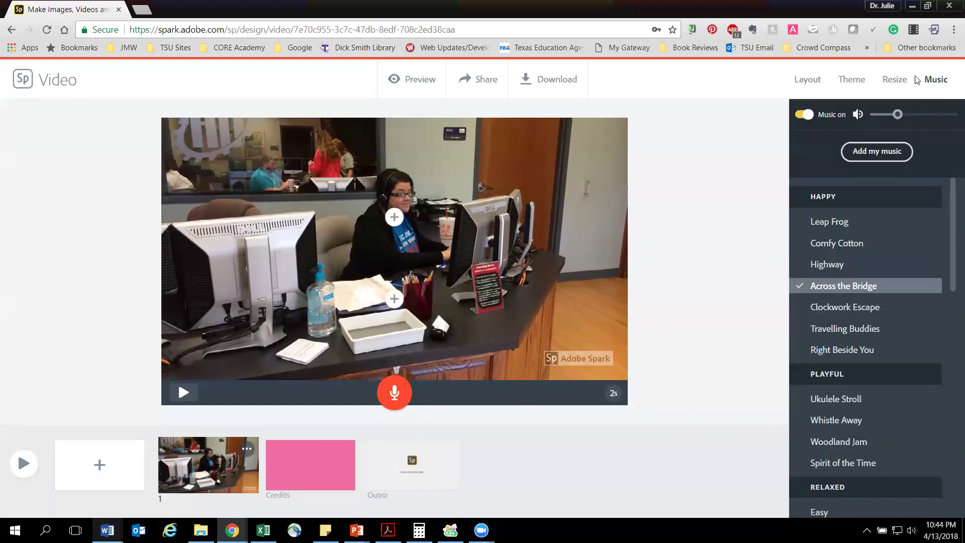
scroll(837, 243, down, 3)
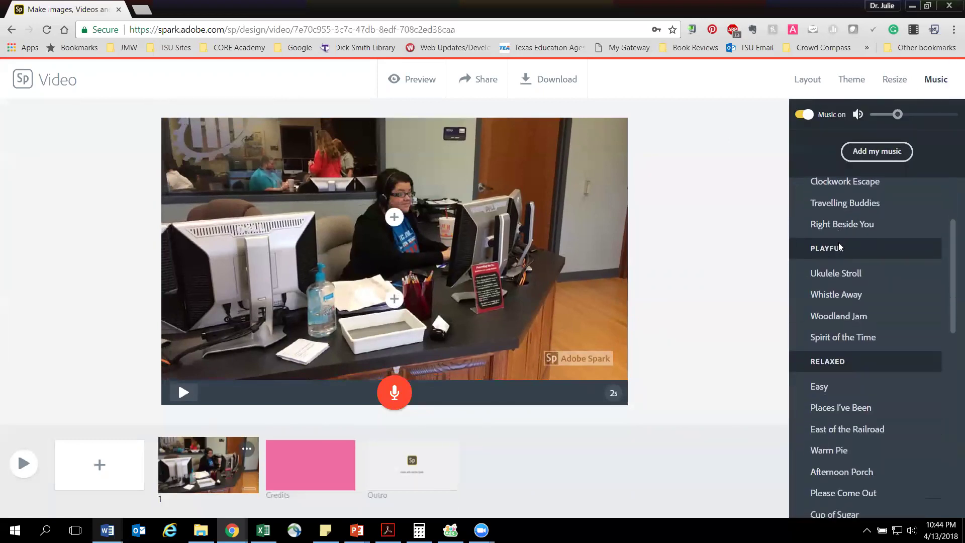
scroll(839, 243, down, 12)
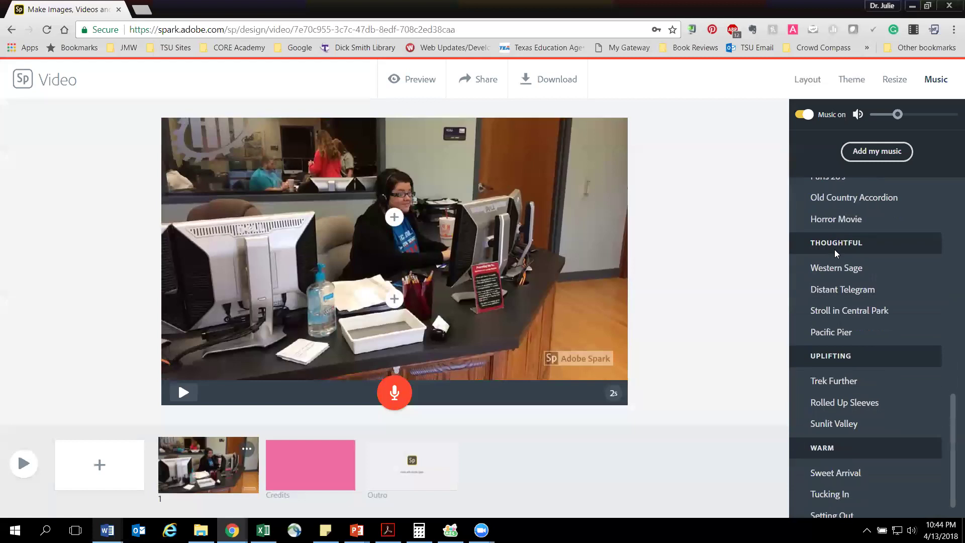
scroll(832, 260, up, 15)
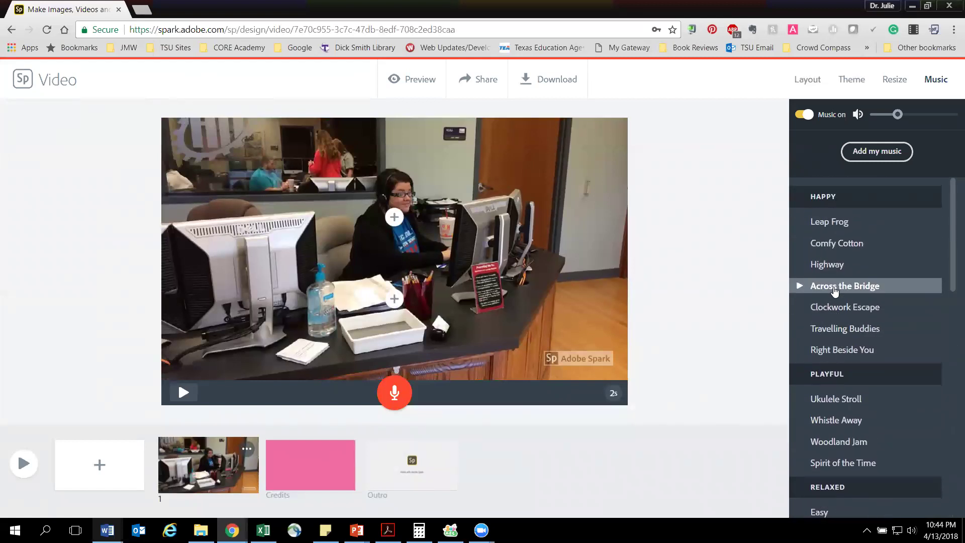
click(878, 160)
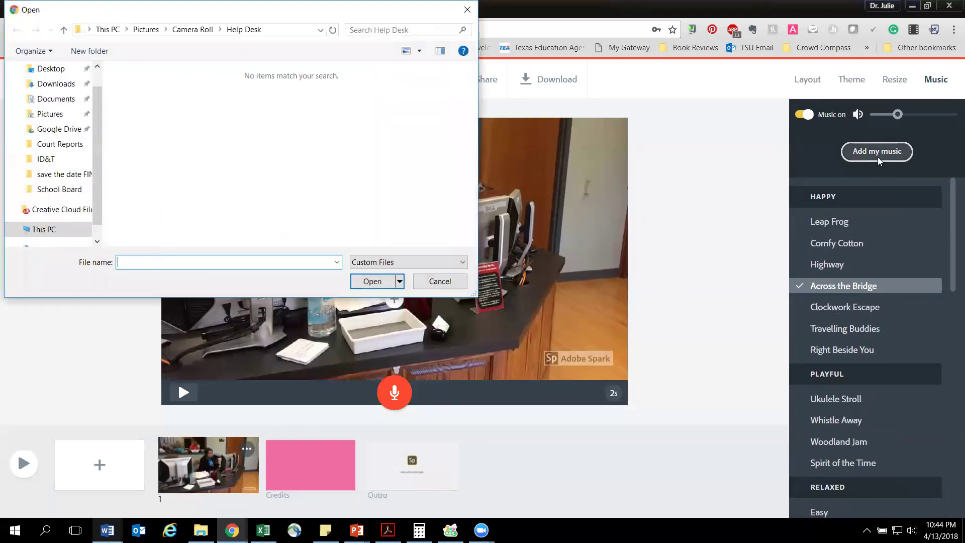
click(433, 282)
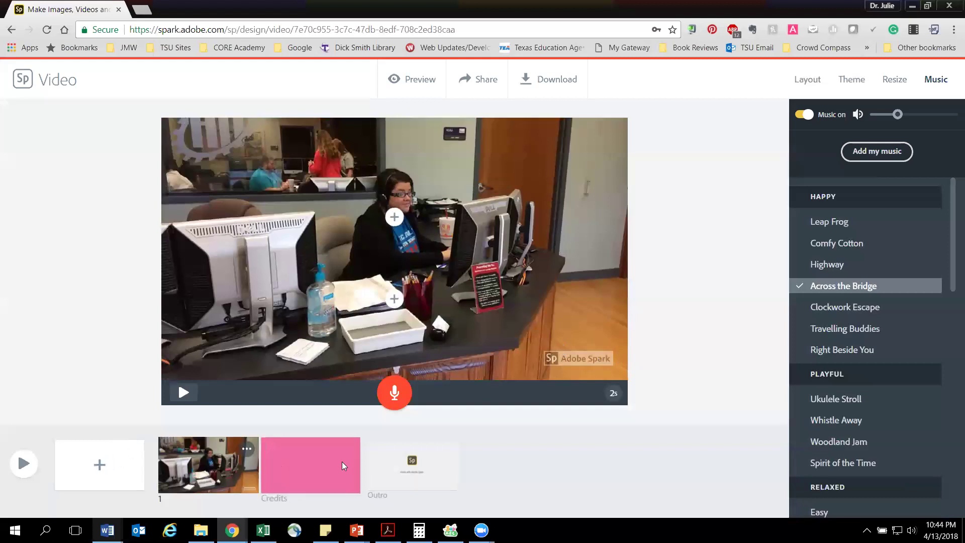
Step: Add a blank second slide after the photo slide
click(100, 474)
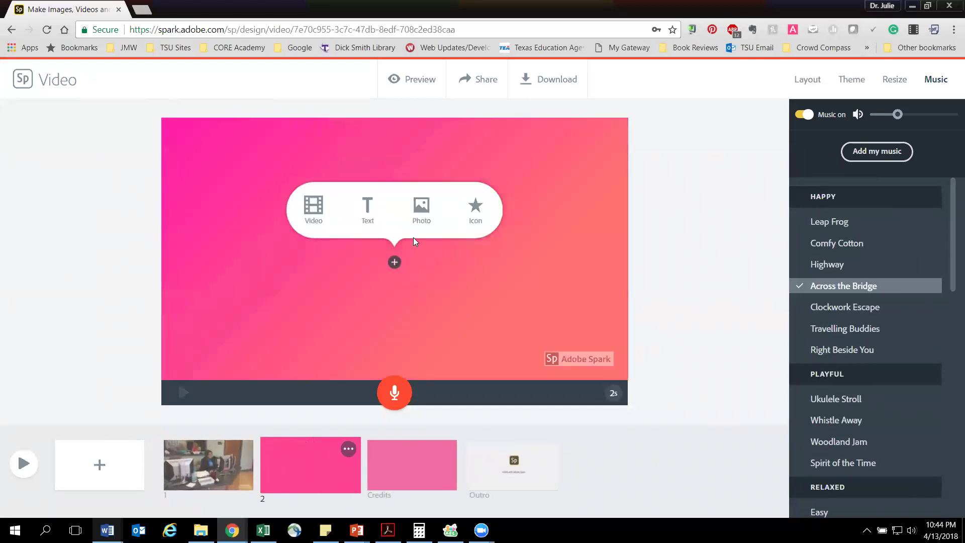
Step: Upload the IMG_0220 photo from the Help Desk folder to the second slide
click(421, 208)
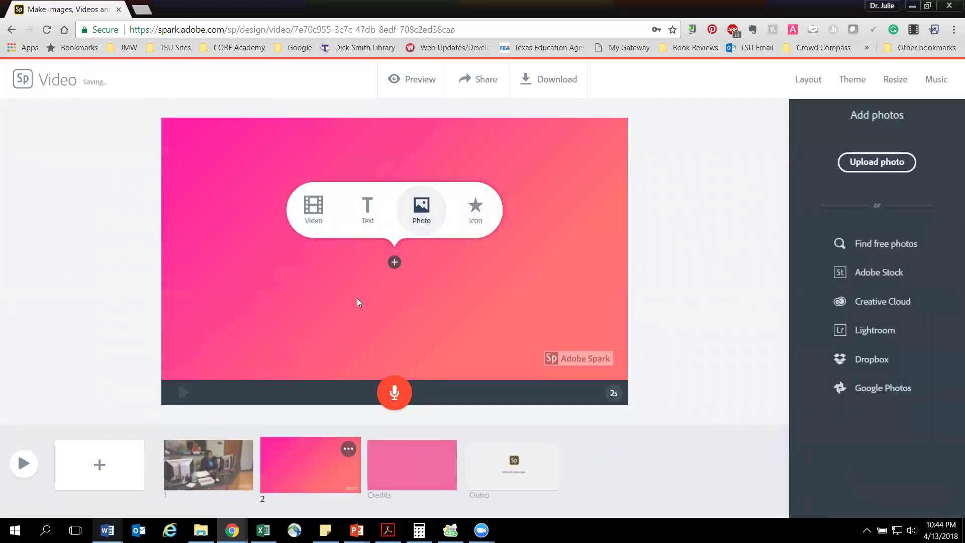
click(877, 162)
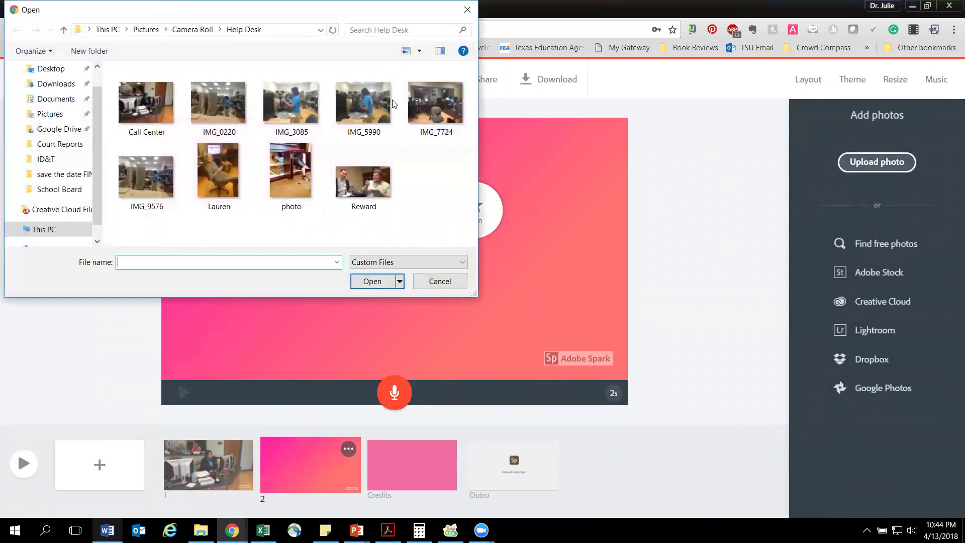
double_click(226, 104)
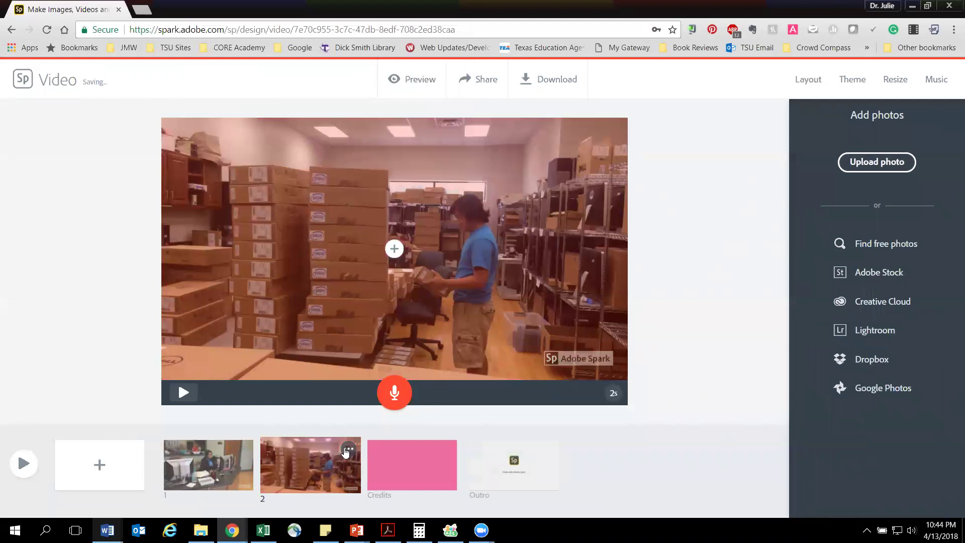
Step: Add a third slide before the credits and upload the IMG_7724 photo from the Help Desk folder to it
click(437, 457)
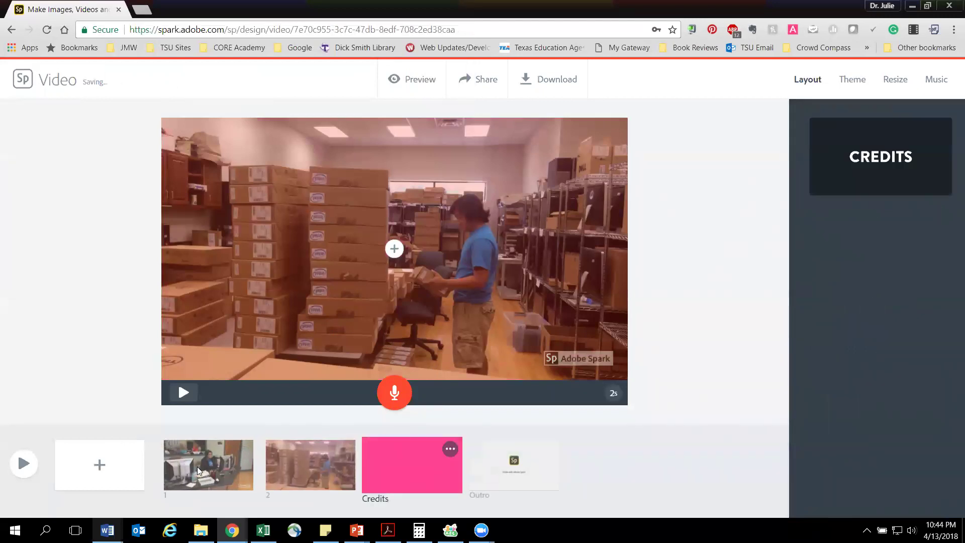
click(99, 468)
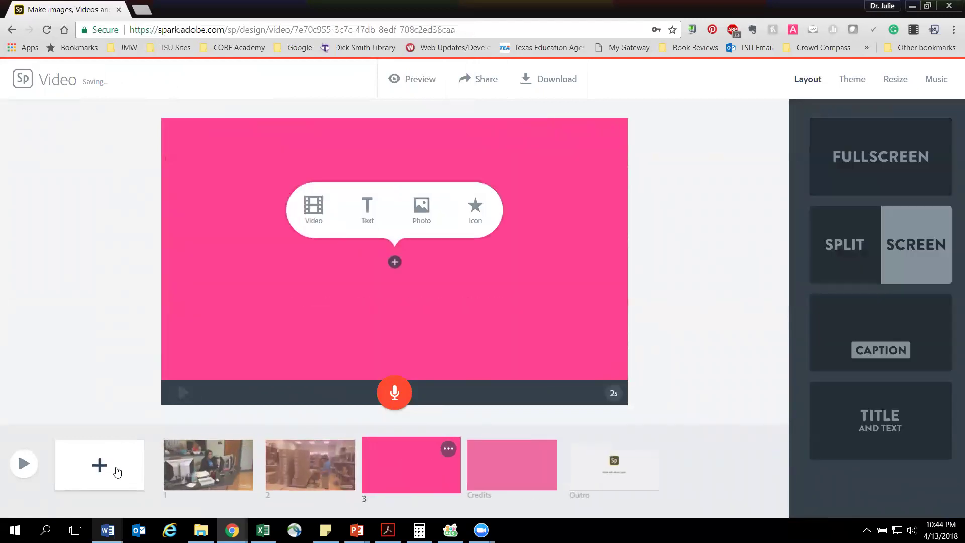
click(421, 205)
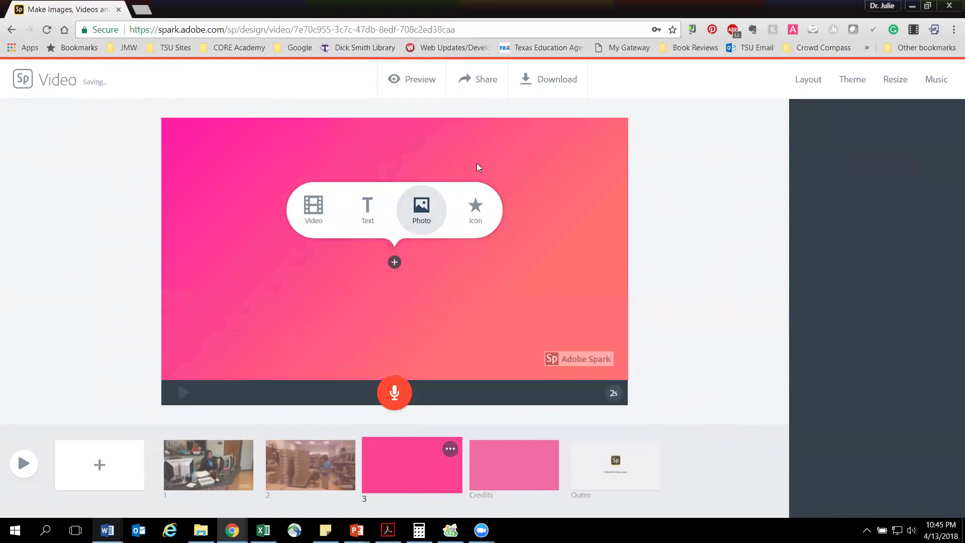
click(872, 166)
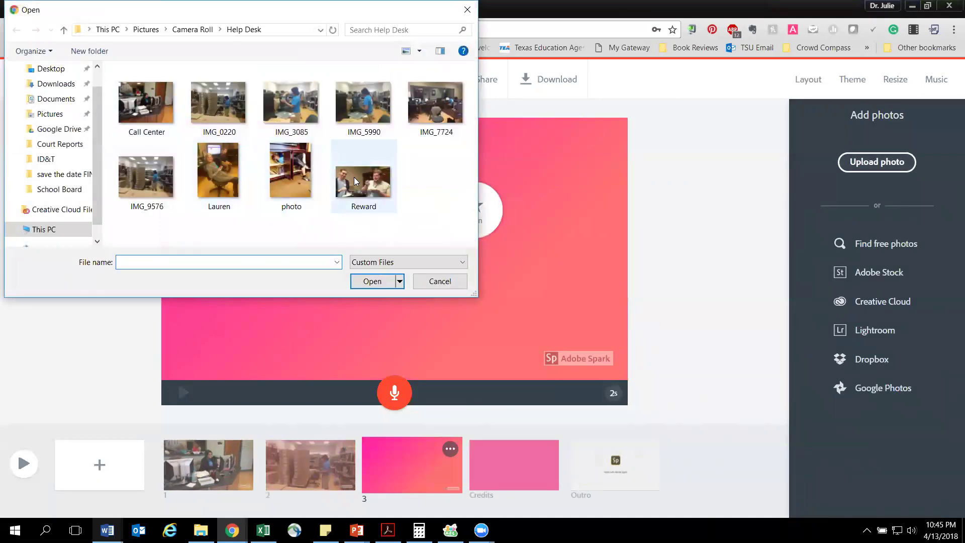
click(428, 116)
double_click(429, 116)
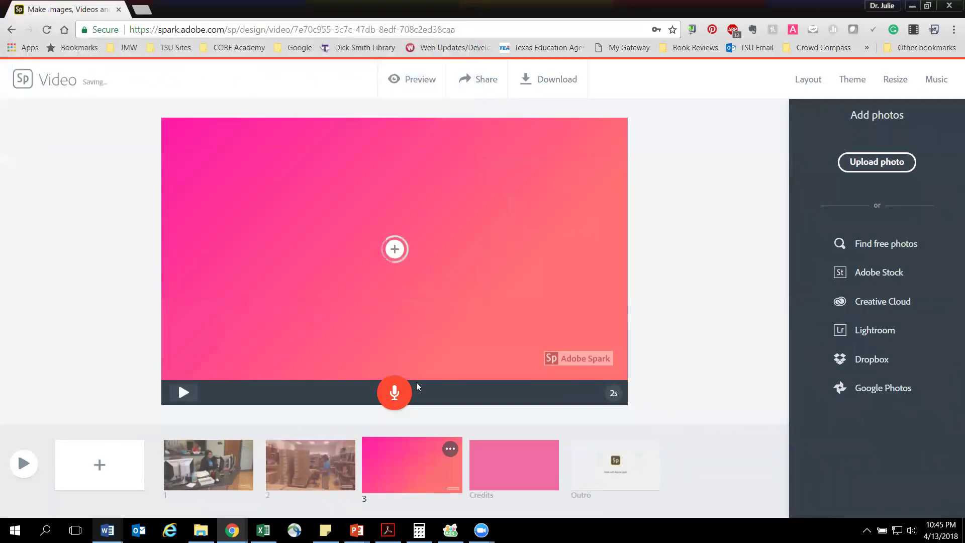
Step: Start voice recording on the first slide and allow the site to use the microphone
click(231, 467)
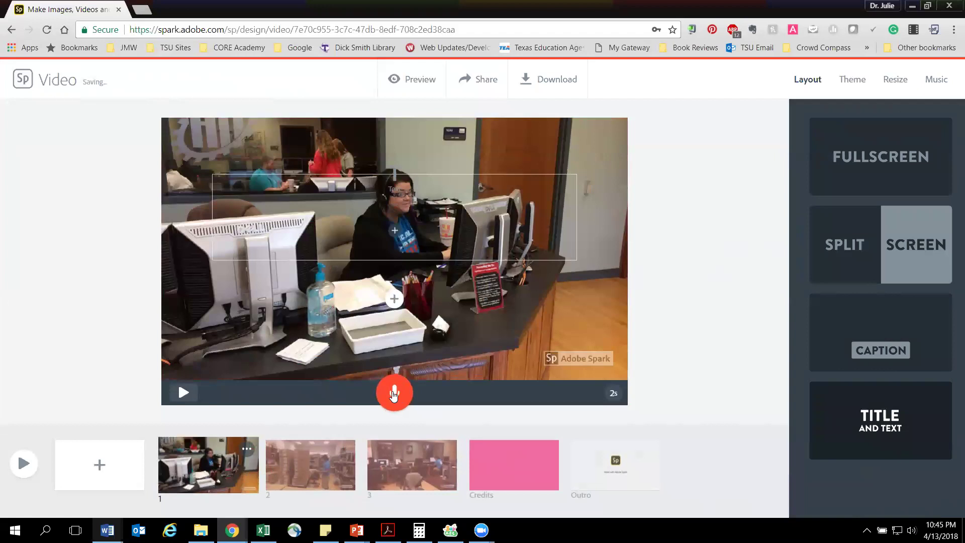
click(394, 398)
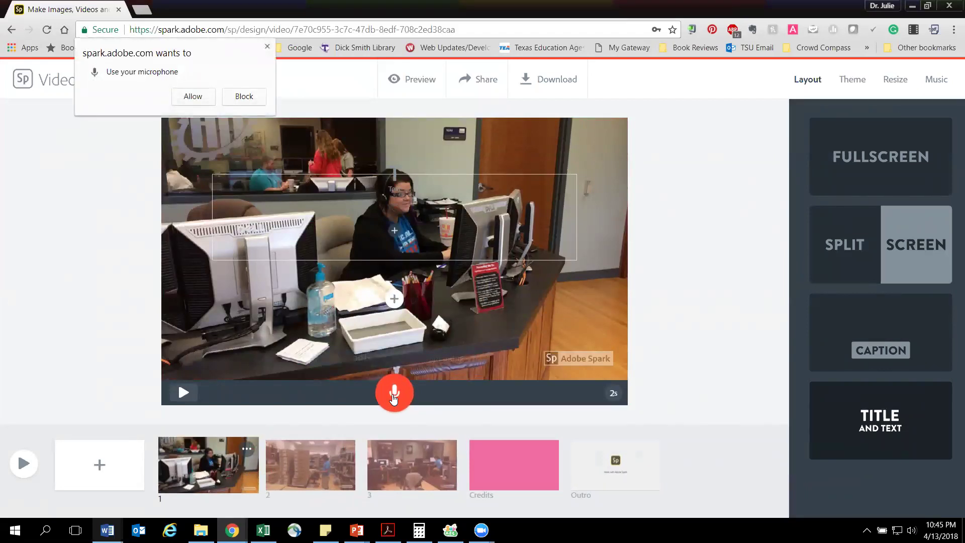
click(393, 397)
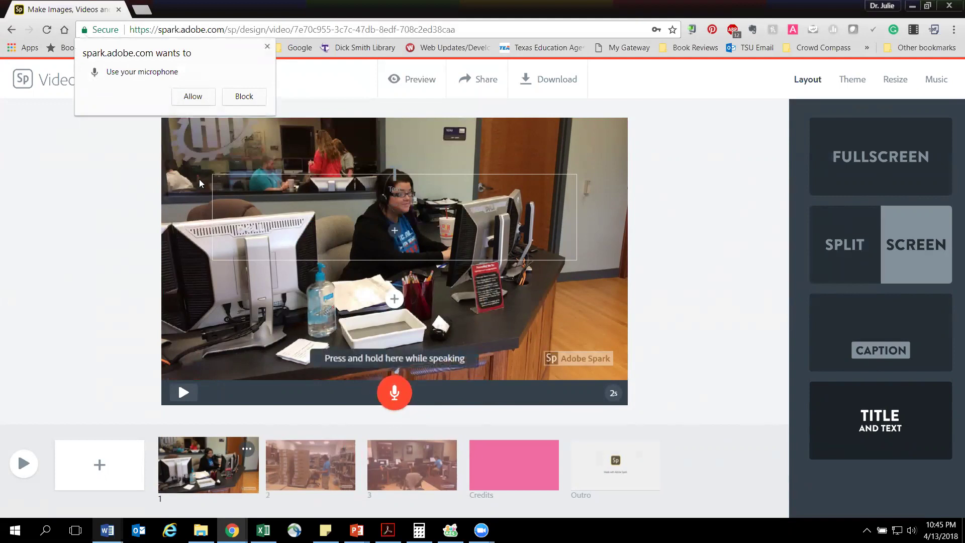
click(196, 99)
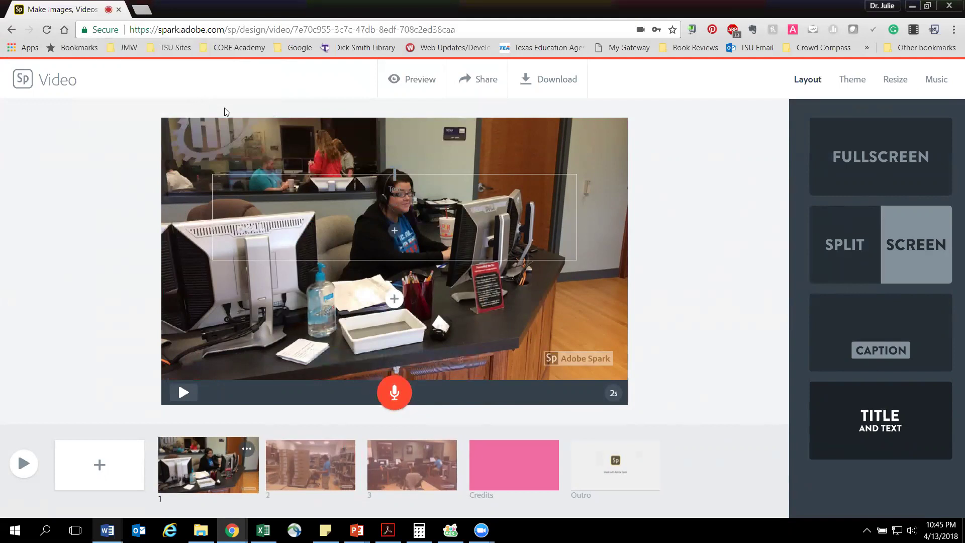
Step: Record a voice narration on the first slide so it runs about 7 seconds, and play it back
click(389, 394)
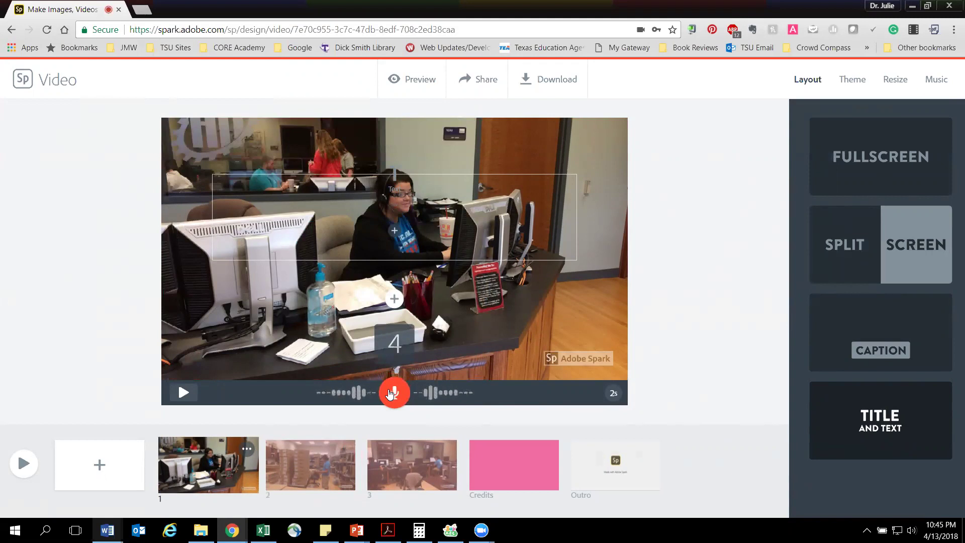
drag(390, 395, 390, 395)
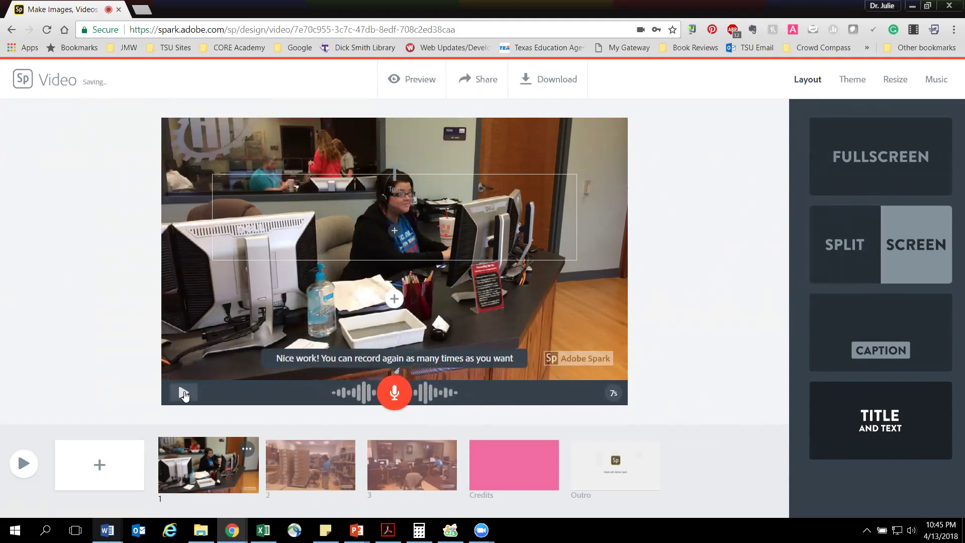
click(184, 393)
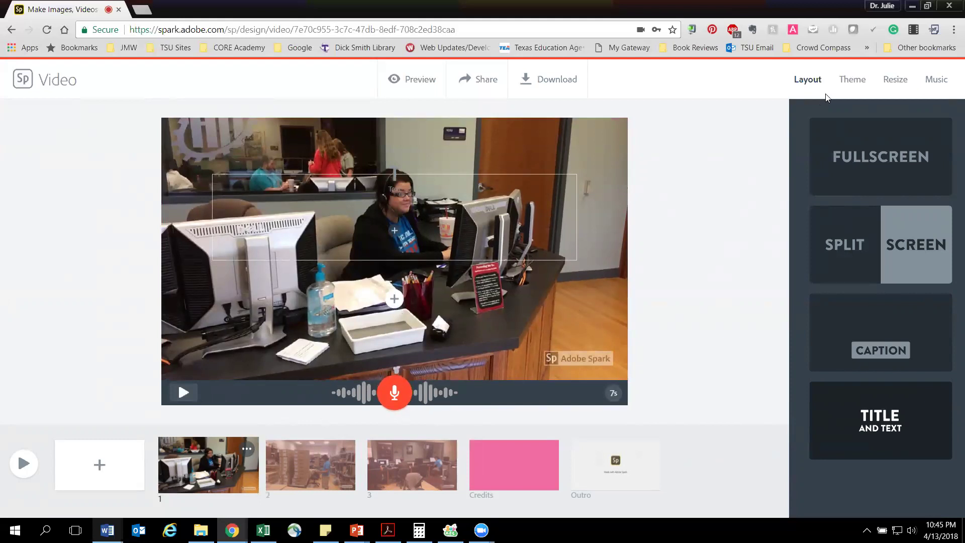
Step: Lower the background music volume to a small fraction of its range and play the first slide to check the balance
click(935, 82)
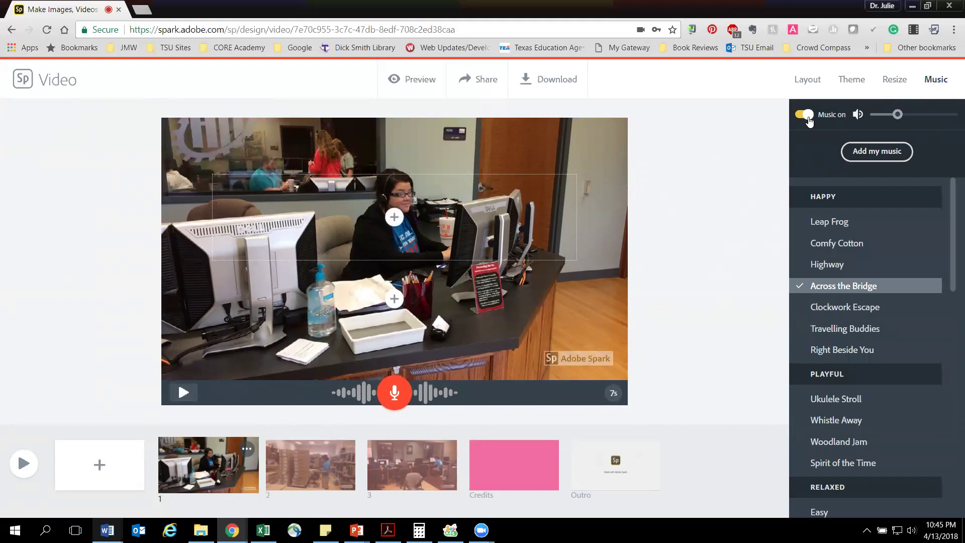
drag(899, 116, 881, 115)
click(183, 394)
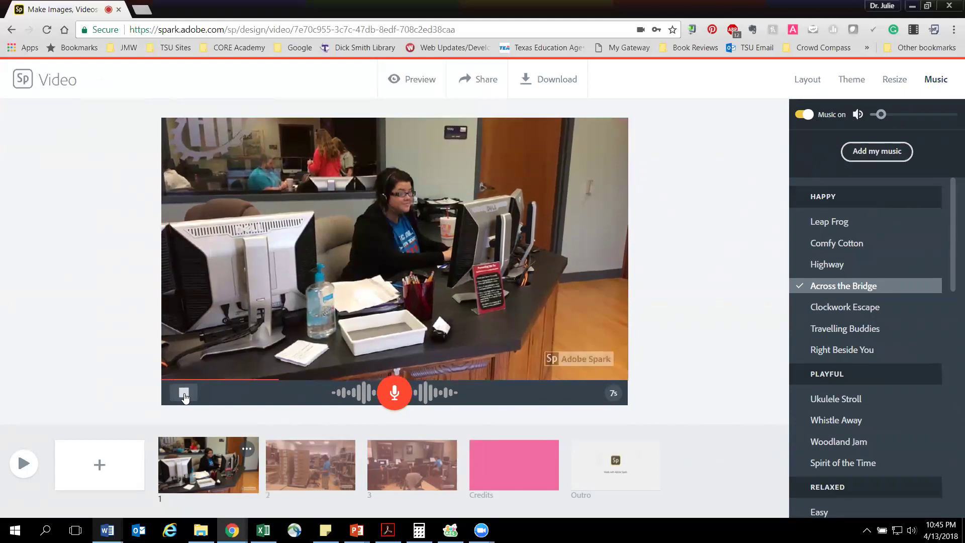
click(184, 393)
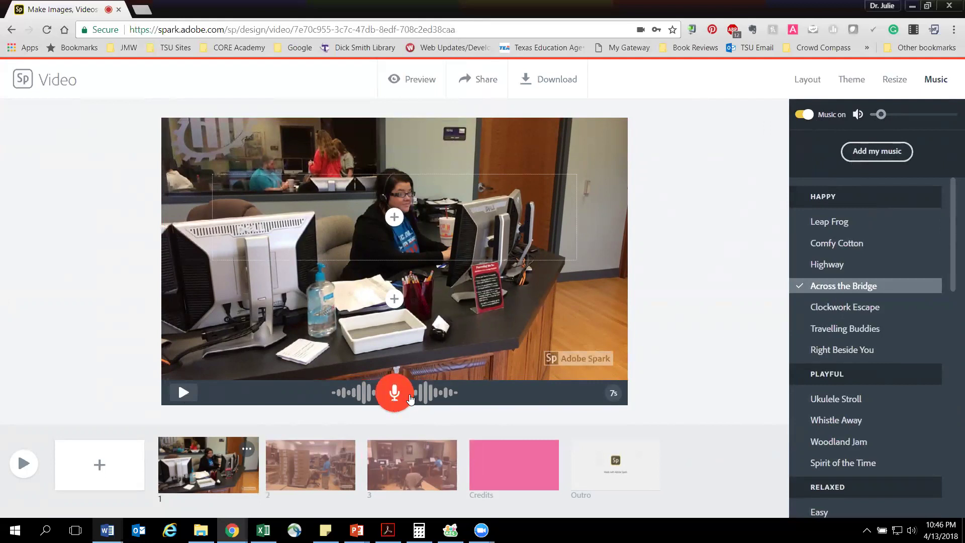
Step: Set the second slide's duration to 4 seconds
click(322, 472)
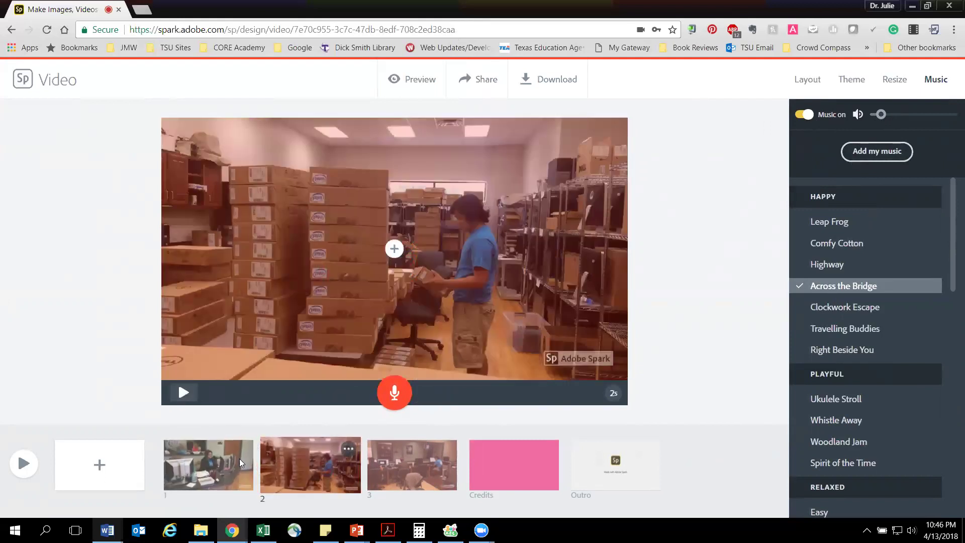
click(240, 460)
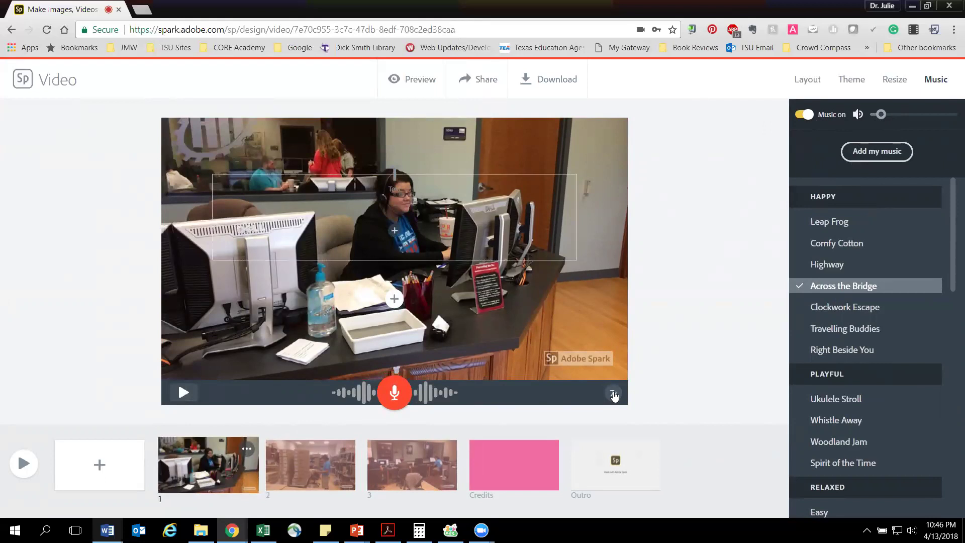
mouse_move(614, 395)
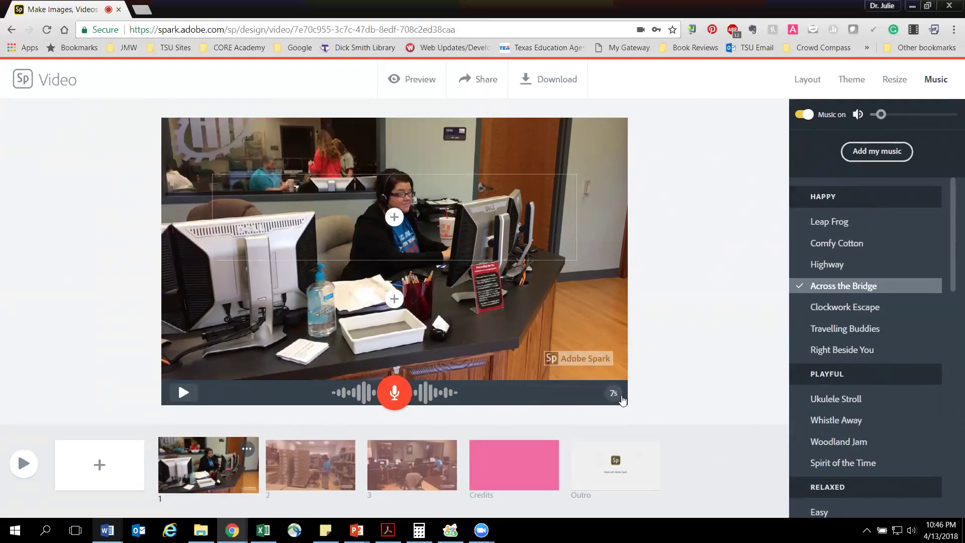
click(348, 465)
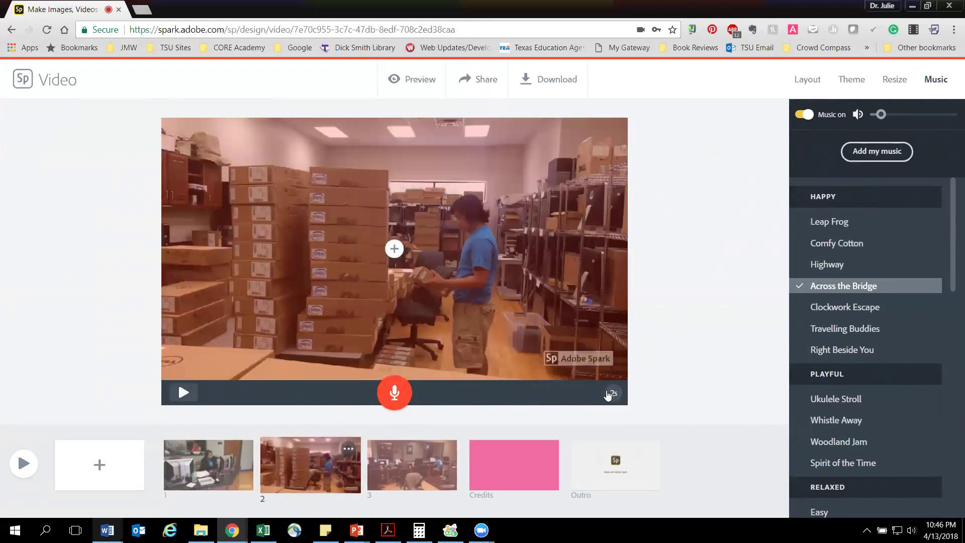
mouse_move(557, 396)
mouse_down()
mouse_move(608, 396)
mouse_move(560, 397)
mouse_up()
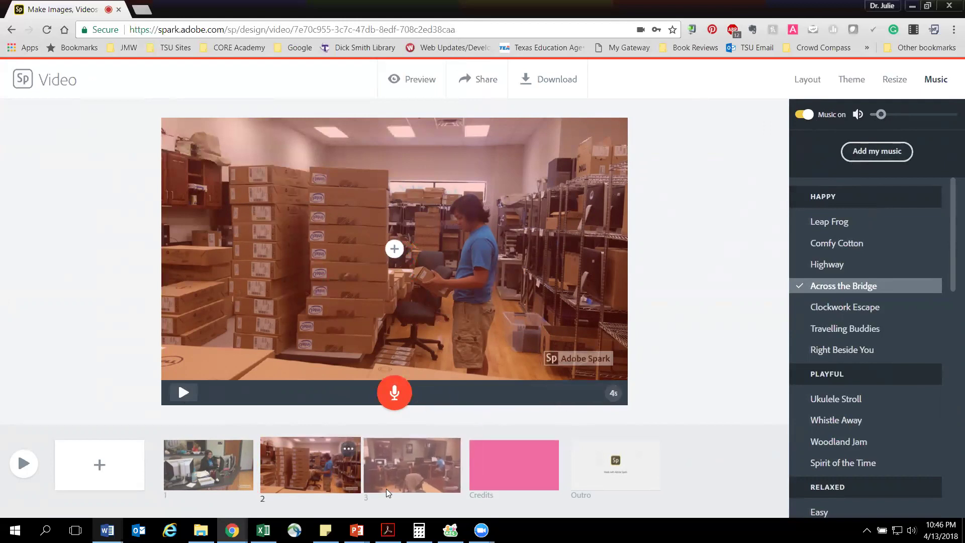
Step: Play the first slide, look through the other photo slides and preview the whole video
click(221, 463)
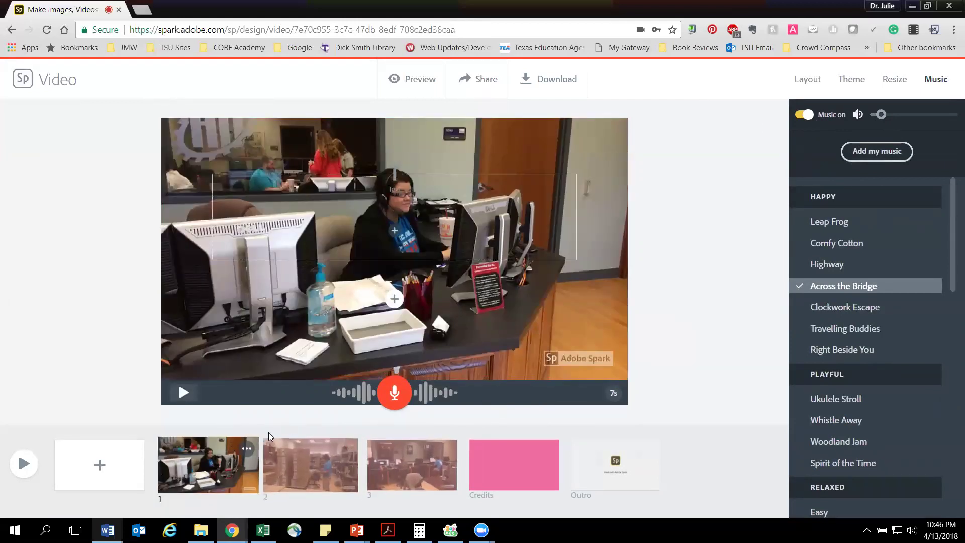
click(183, 393)
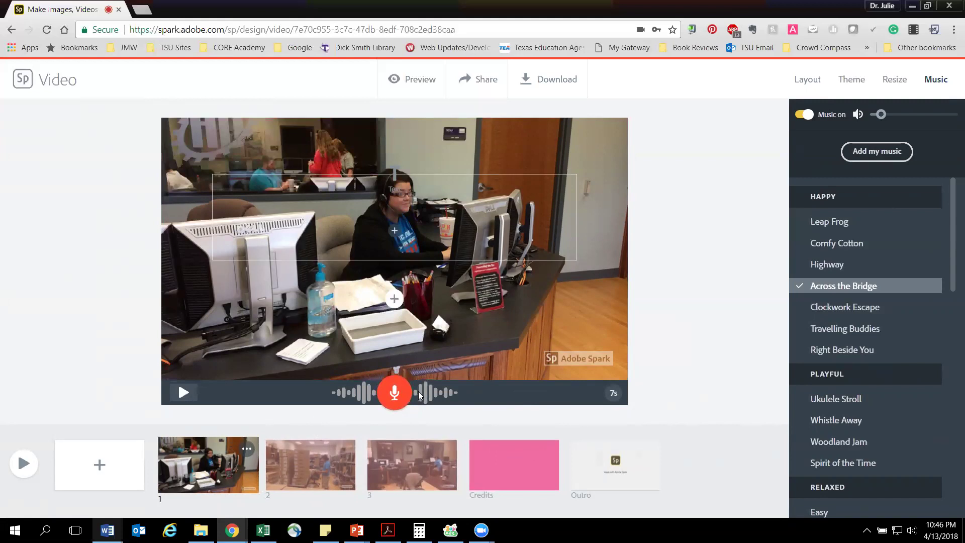
click(292, 456)
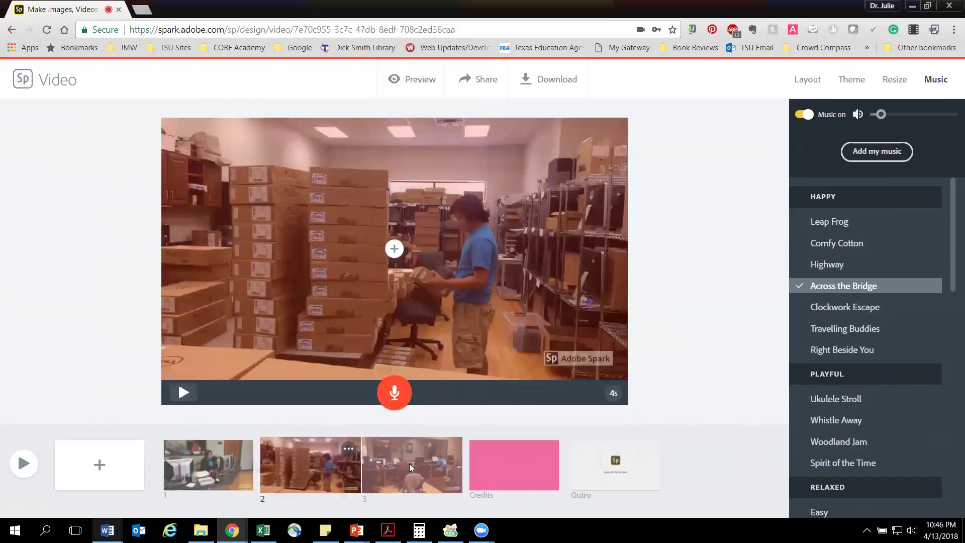
click(428, 476)
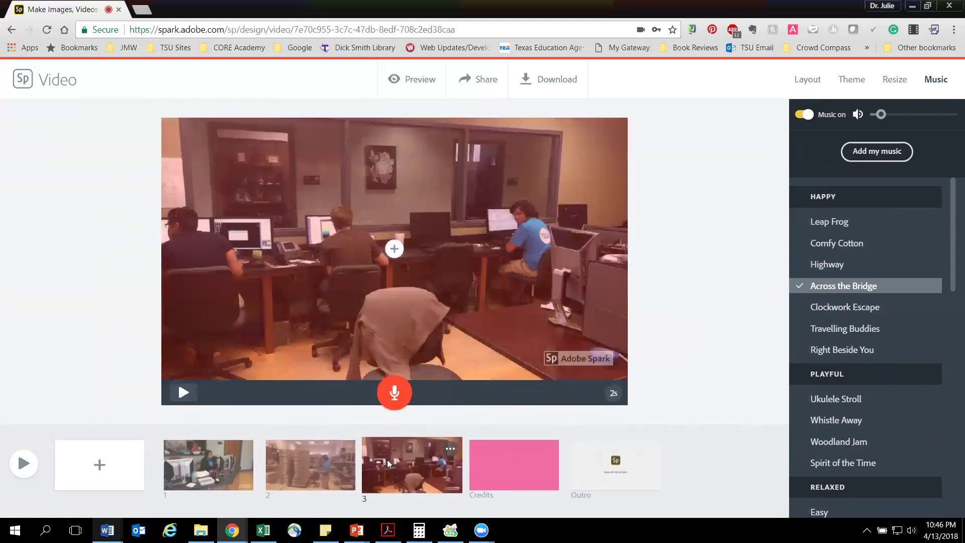
click(397, 81)
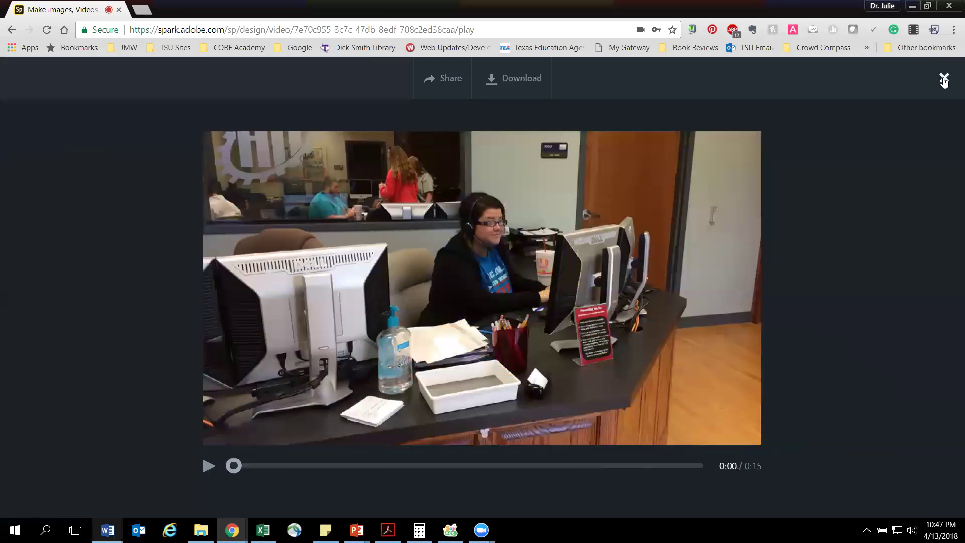
click(944, 81)
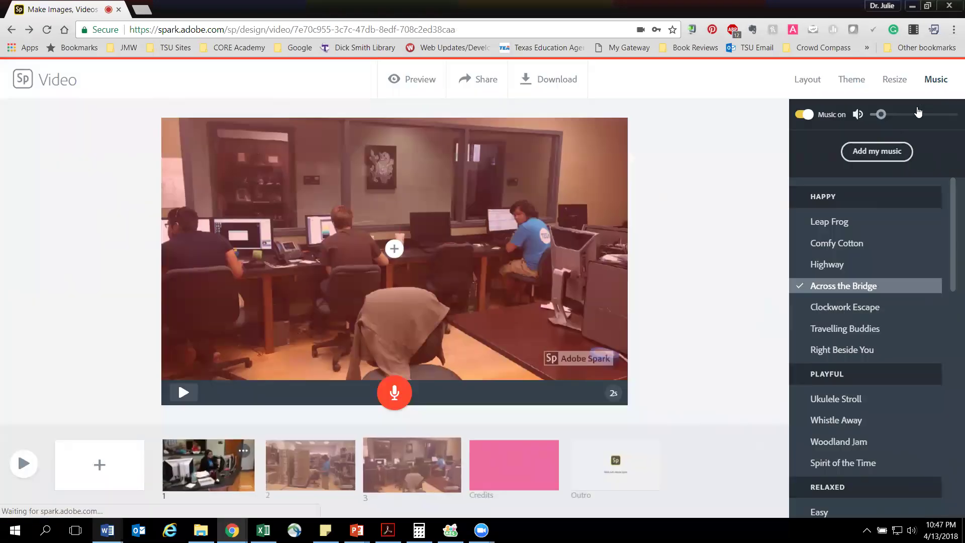
Step: Examine the outro slide's options and the text fields on the credits slide
click(621, 472)
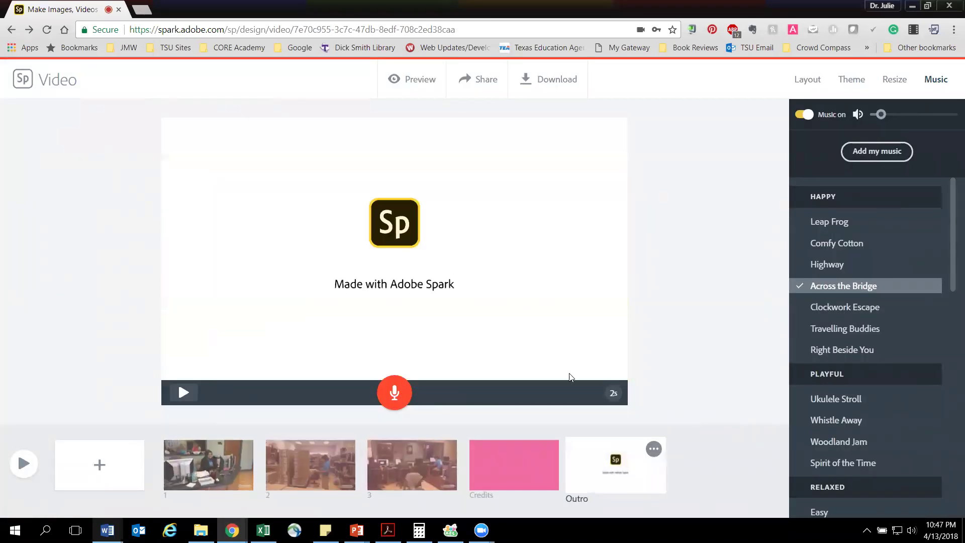
mouse_move(653, 448)
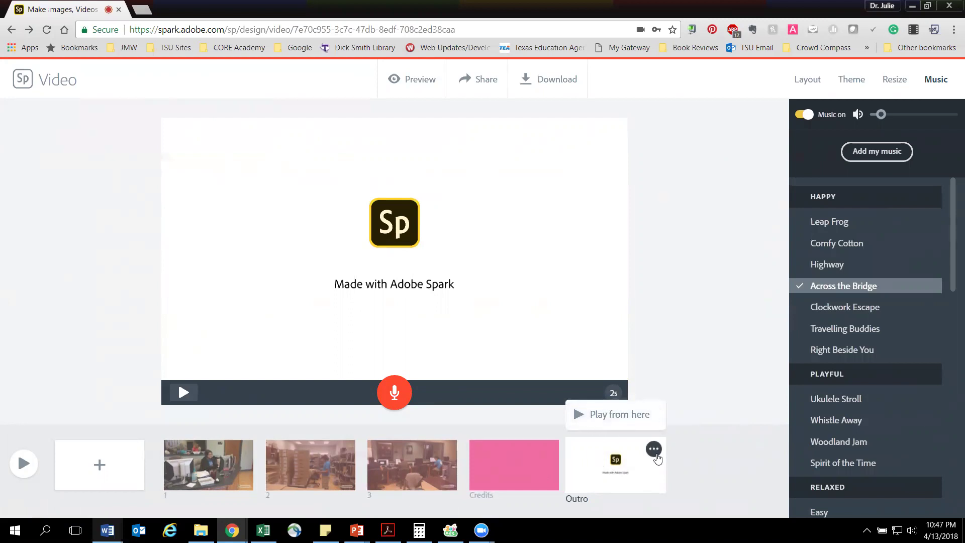
click(531, 463)
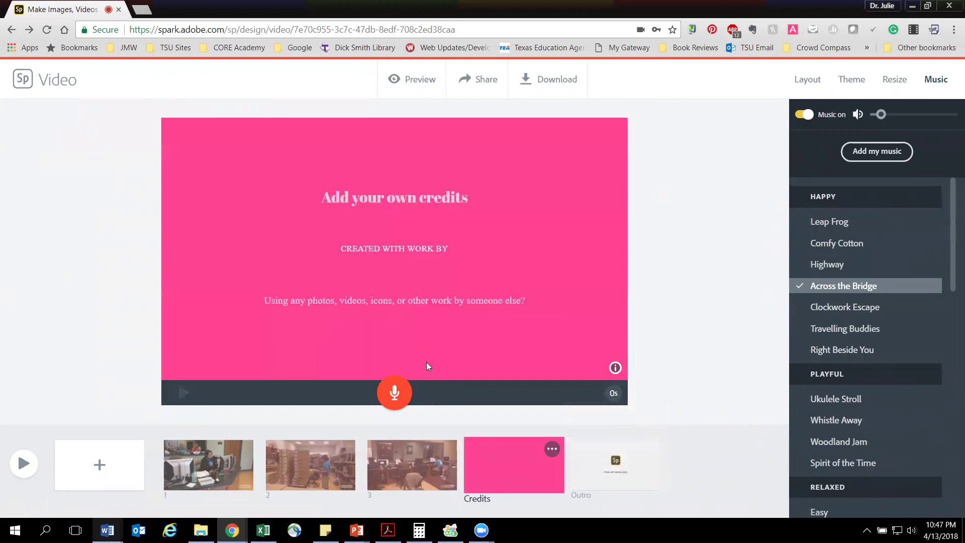
click(401, 201)
click(393, 302)
click(404, 243)
Step: Add two blank slides before the credits and open the icon search for the second of them
click(112, 466)
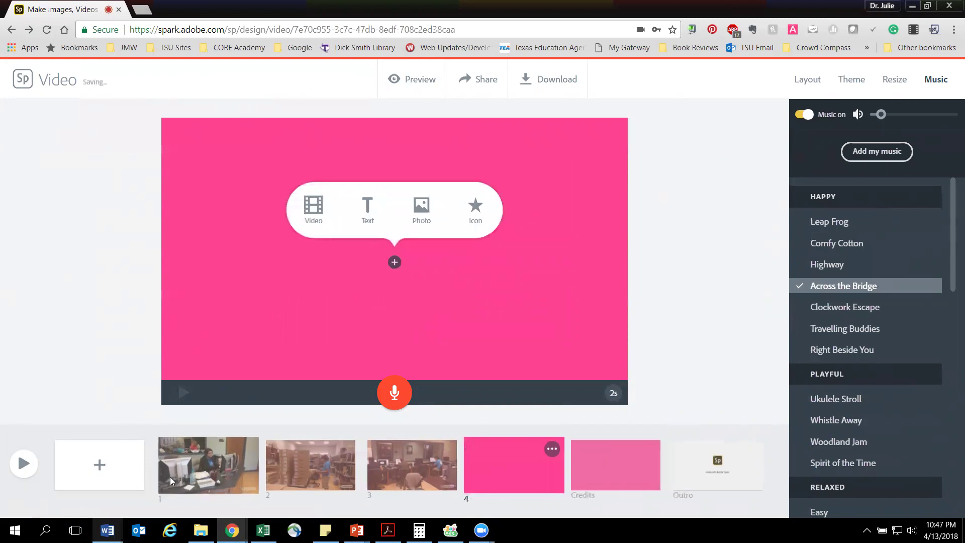
click(112, 466)
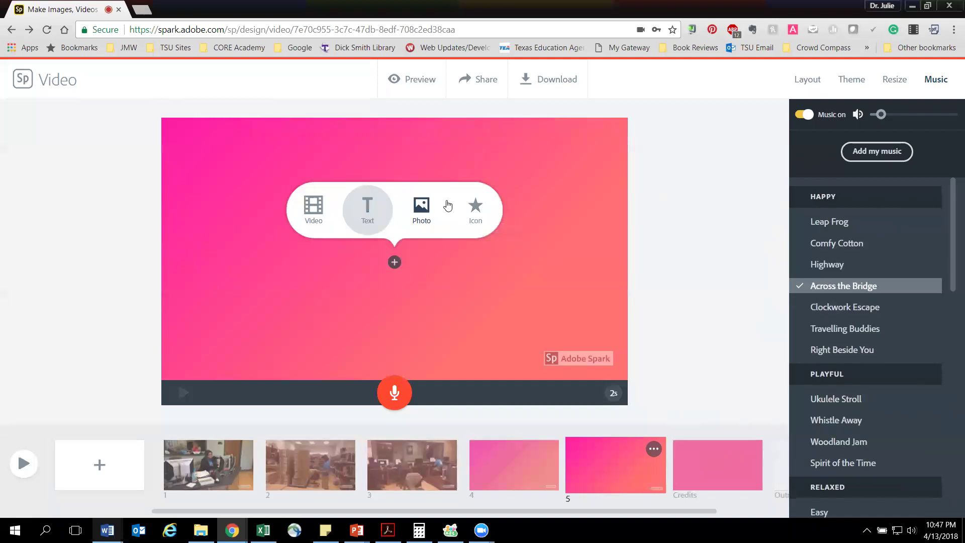
click(476, 208)
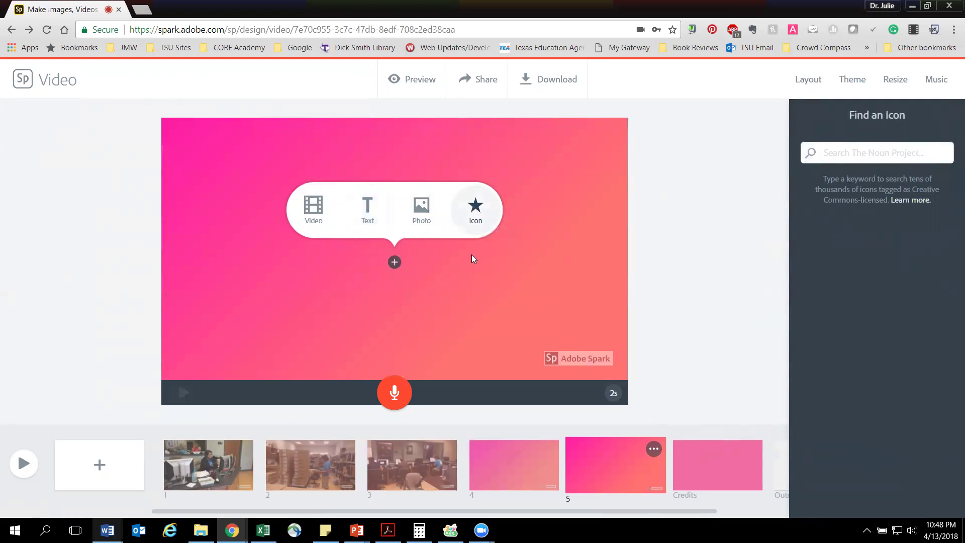
Step: Show the background music settings and lower the music volume slightly
click(942, 81)
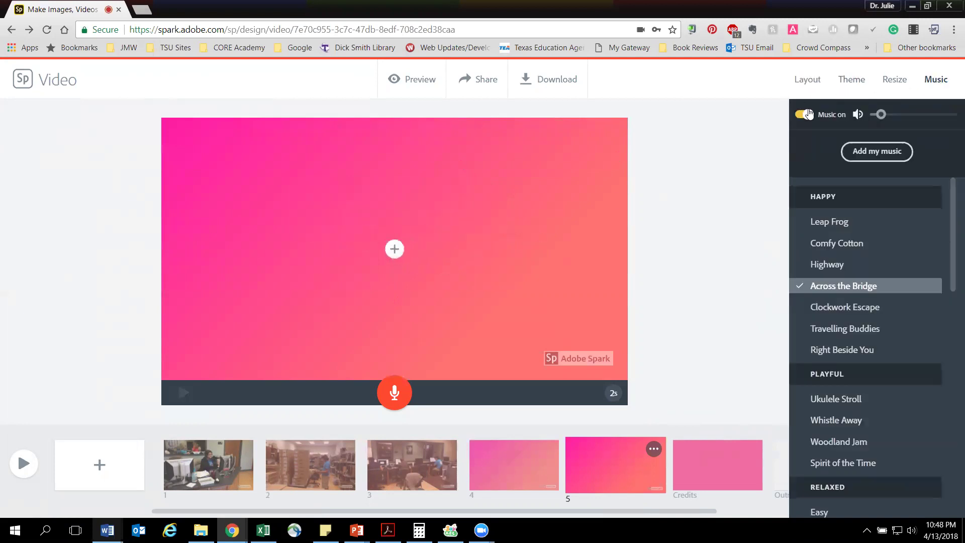
drag(881, 115, 877, 116)
Step: Reopen the My Video project from the projects list, dismissing the quick tips, and download the finished video
click(23, 78)
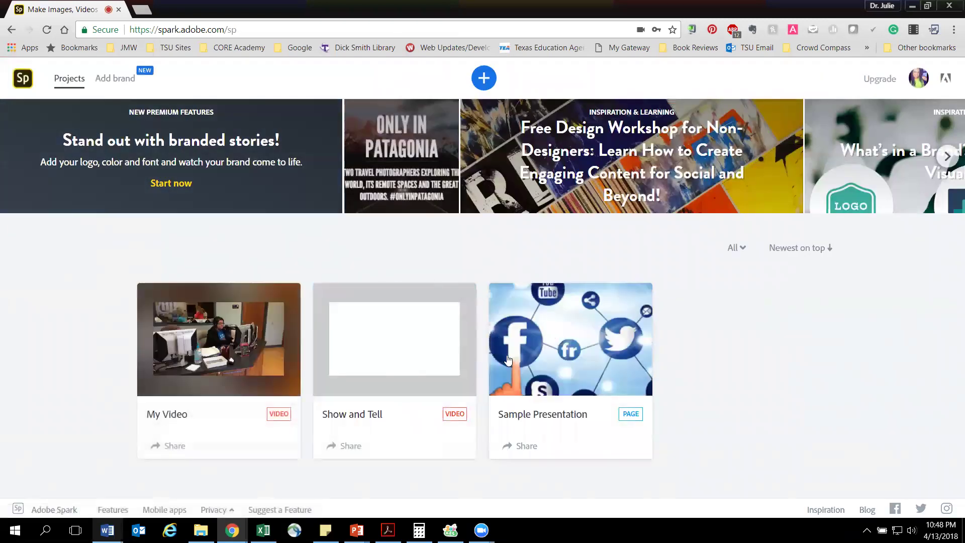
click(172, 420)
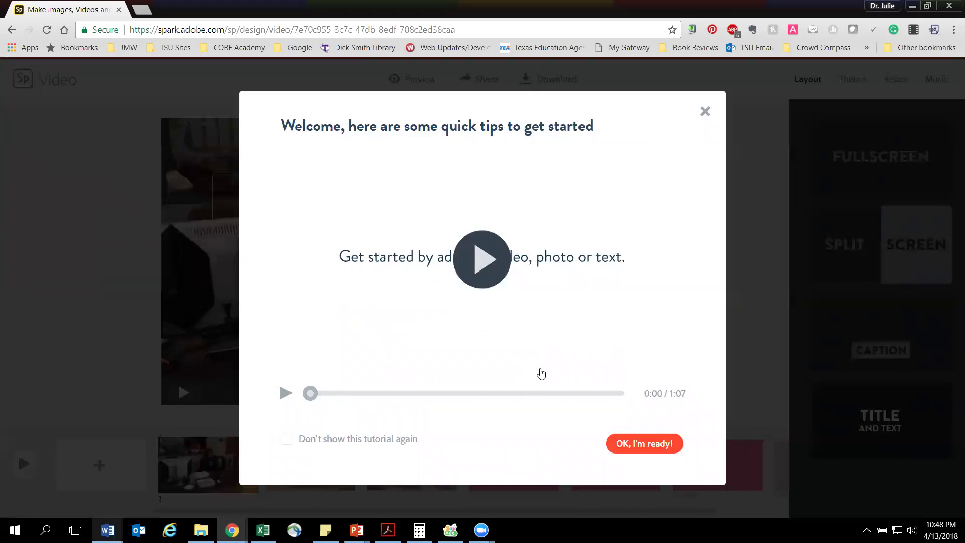
click(624, 447)
click(544, 82)
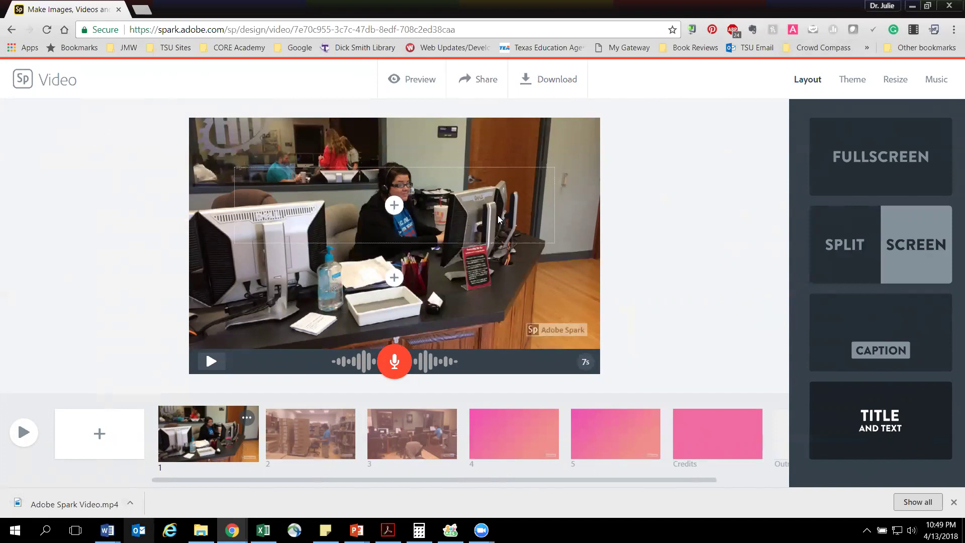
Step: Check the first slide's photo options, return to the projects list and dismiss the browser's download bar
click(460, 174)
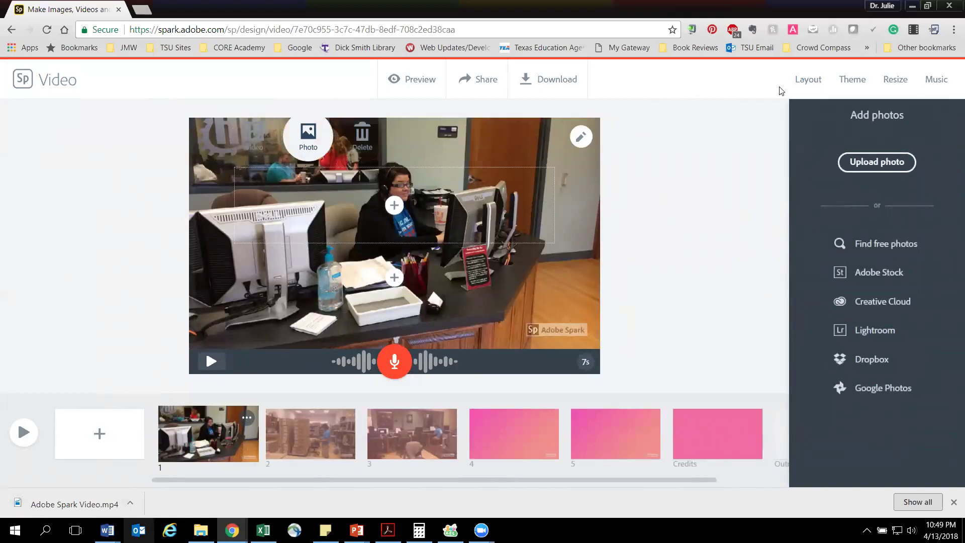
click(23, 75)
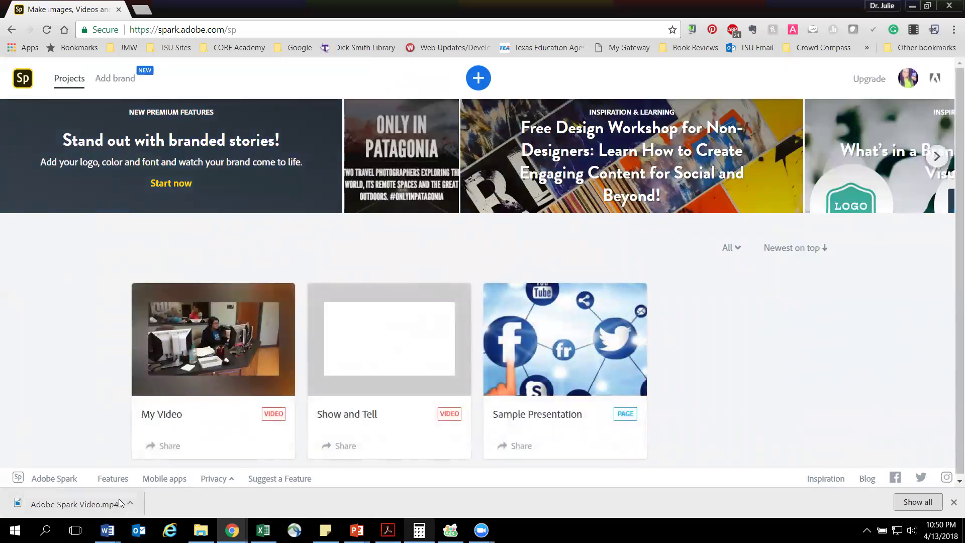
click(953, 502)
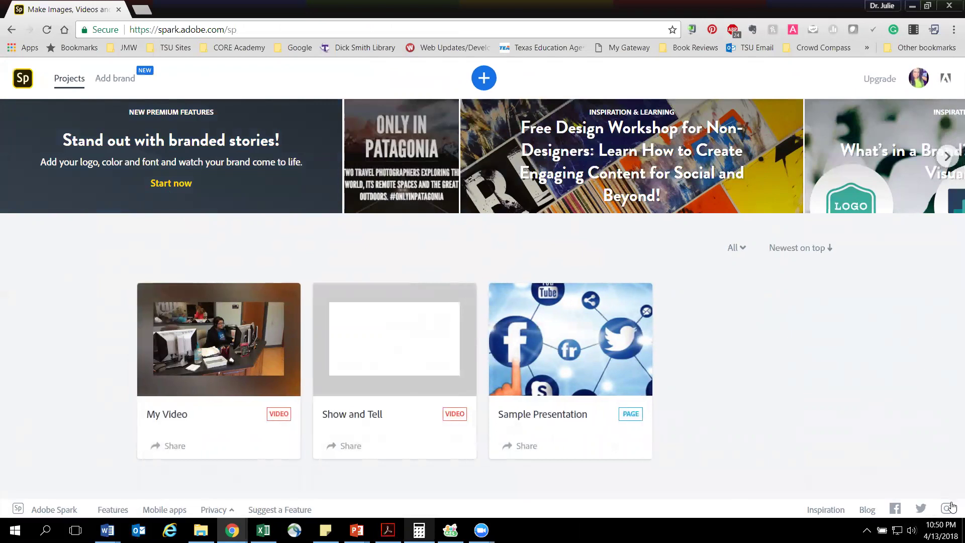
Step: Open the Adobe Spark help site from the account options
click(917, 83)
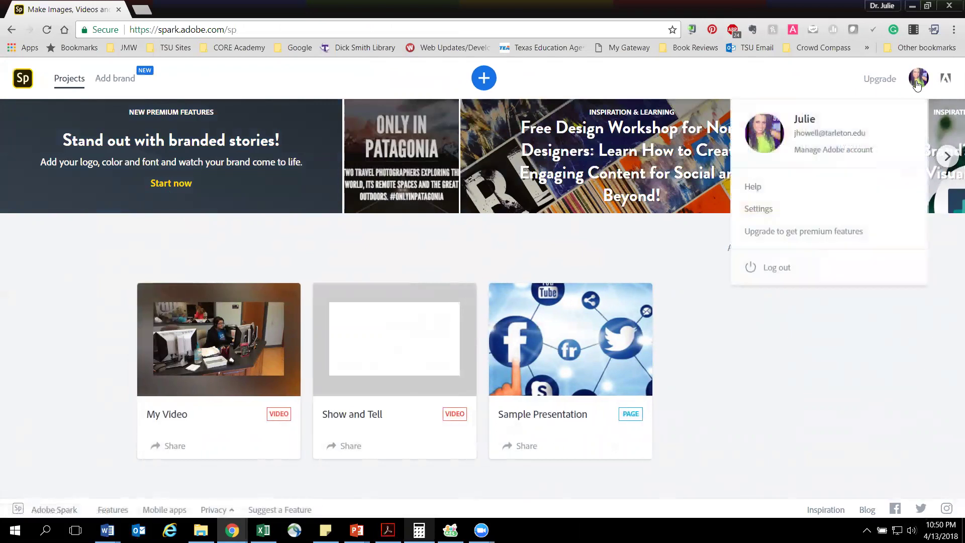
click(754, 187)
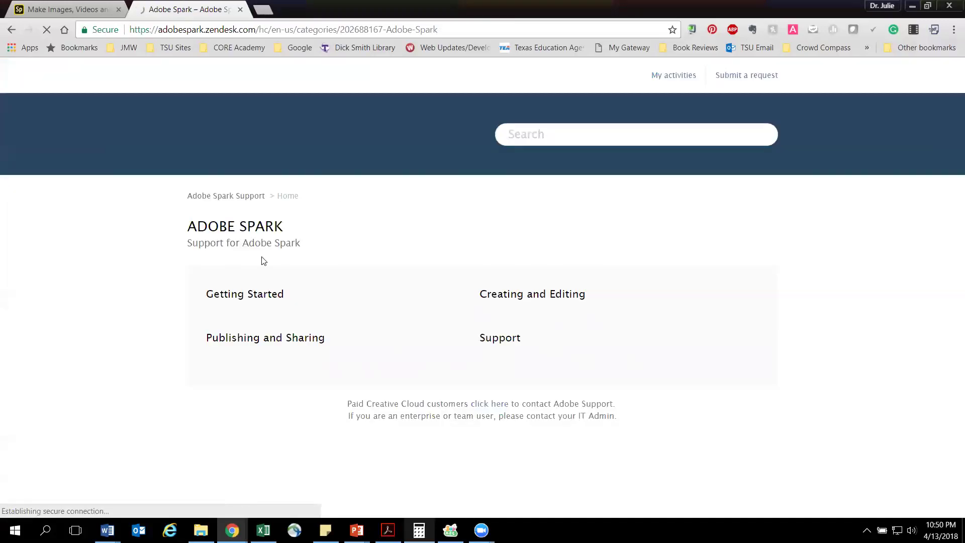